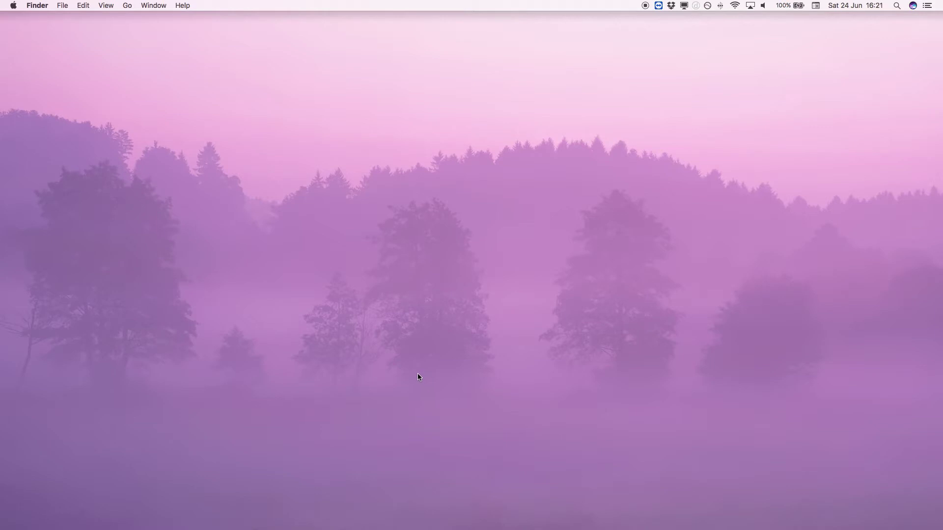
Bring Safari's PyPI SpeechRecognition 3.6.5 page forward and highlight its heading.
click(206, 516)
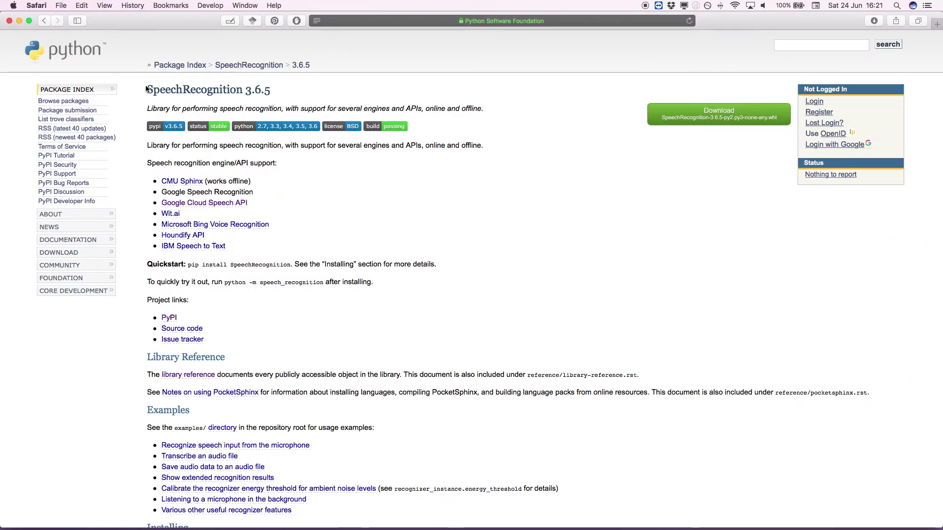
drag(147, 91, 279, 94)
click(281, 92)
Launch Terminal from Spotlight and enlarge its window to 107×35.
key(super+space)
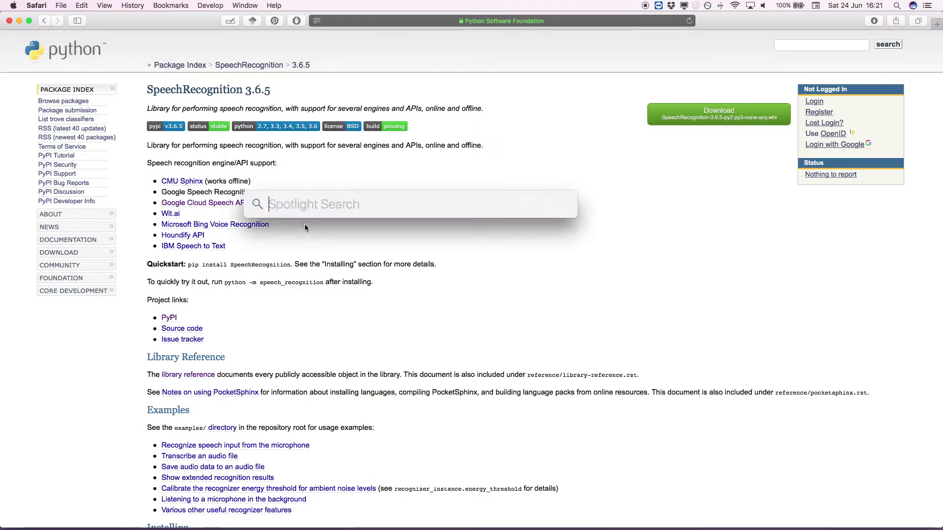
text(terminal)
key(Return)
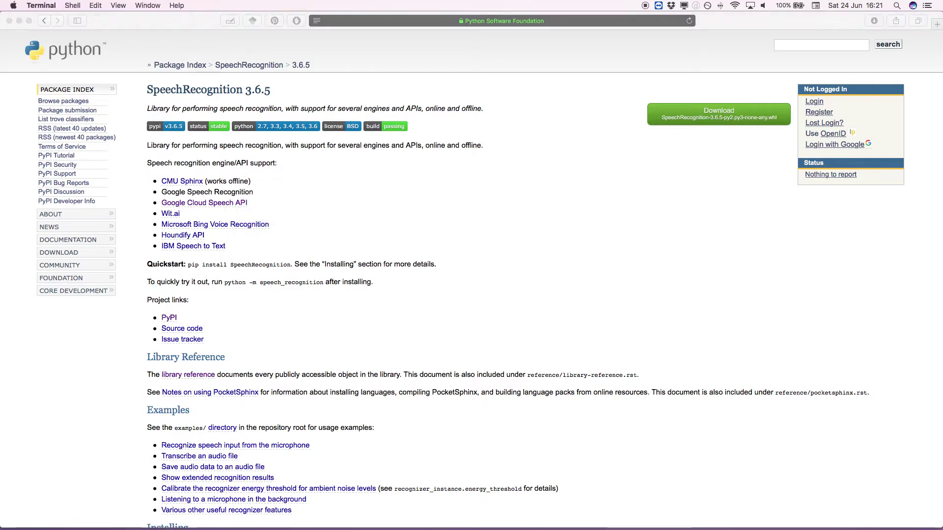
drag(759, 205, 479, 150)
drag(577, 325, 657, 399)
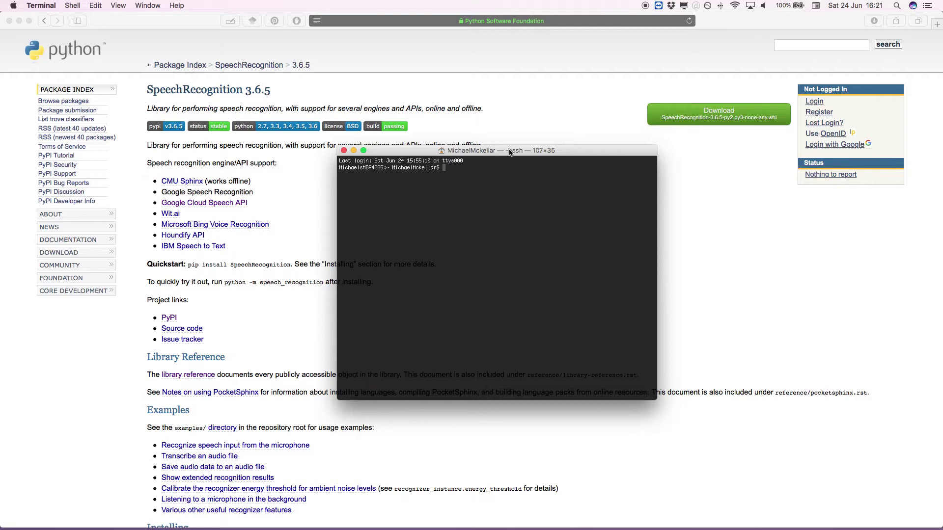
drag(510, 152, 604, 152)
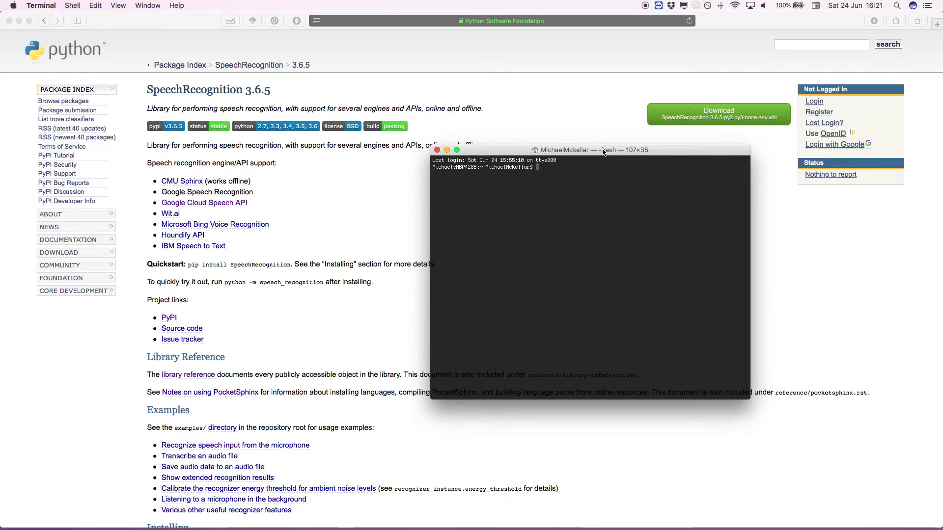
Enter pip3.5 install SpeechRecognition at the prompt, checking the PyPI page's address.
text(pip3.5 )
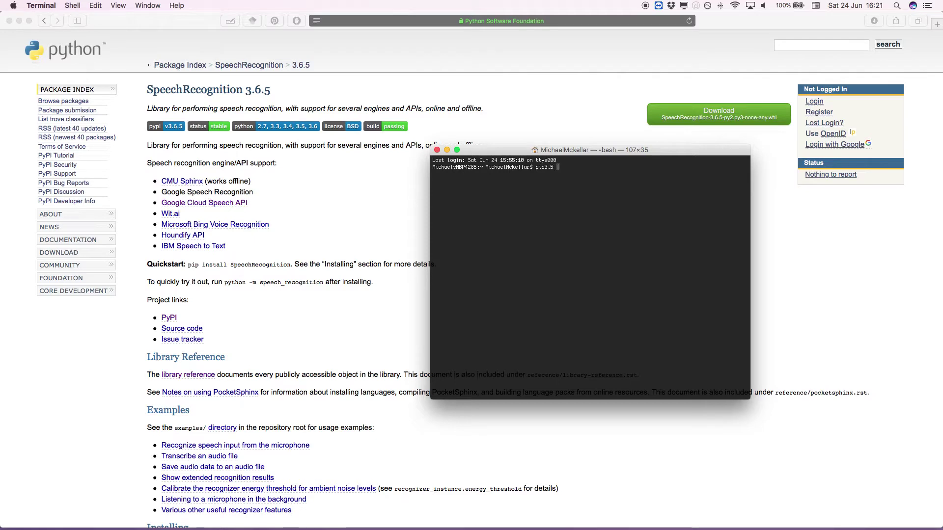
text(in)
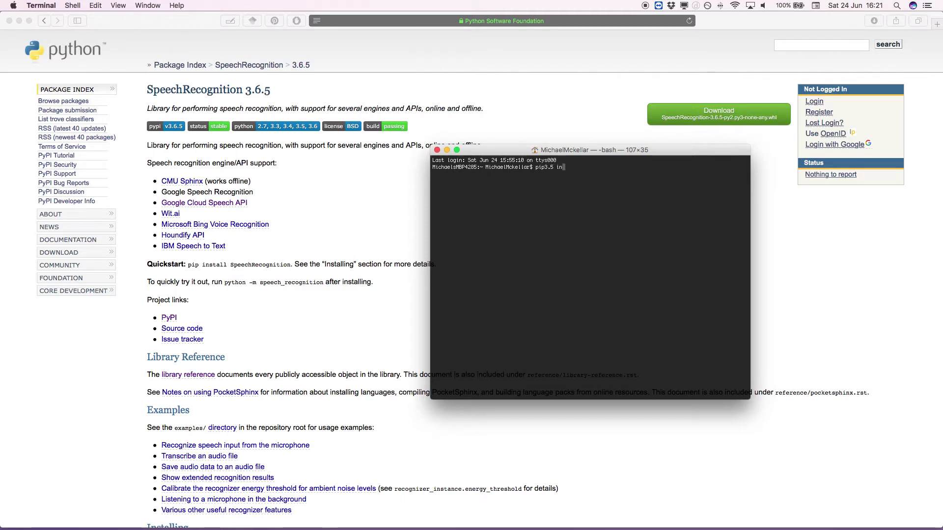
text(stall Speec)
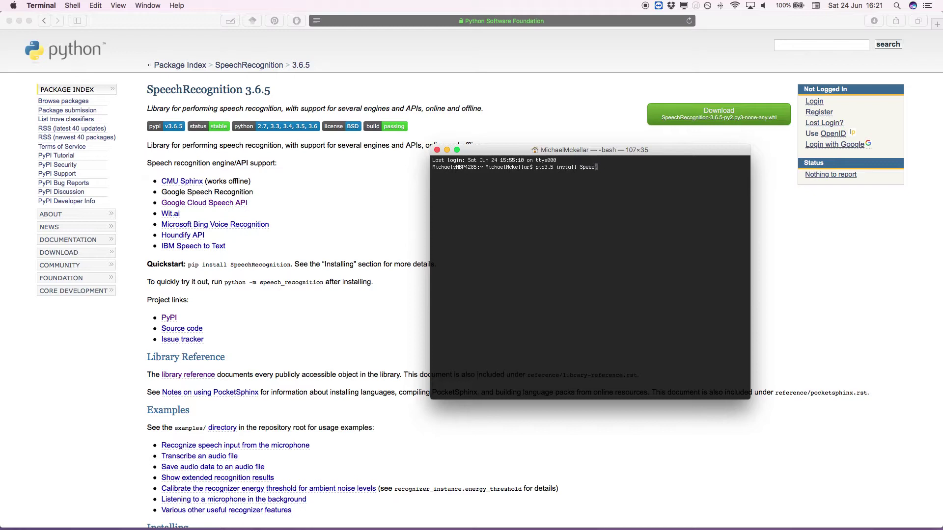
text(hRecognition)
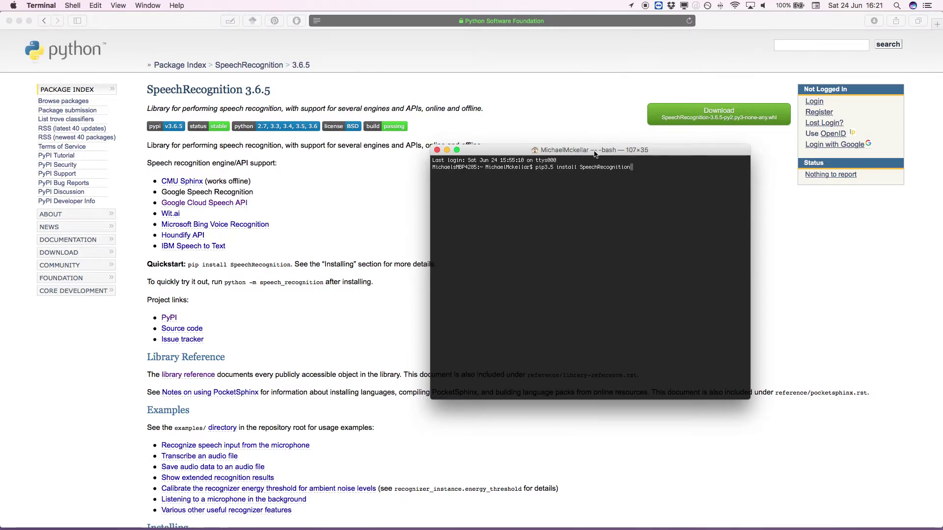
drag(593, 150, 515, 205)
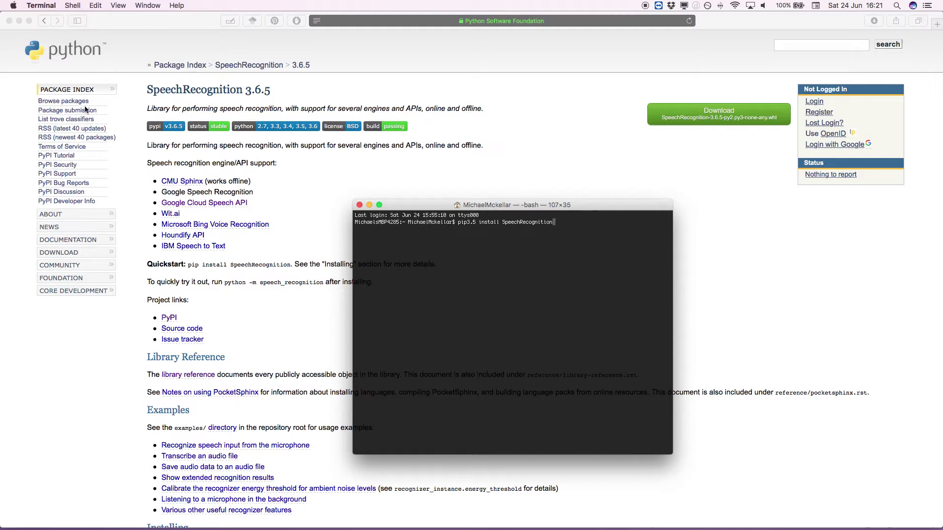
click(540, 22)
click(528, 22)
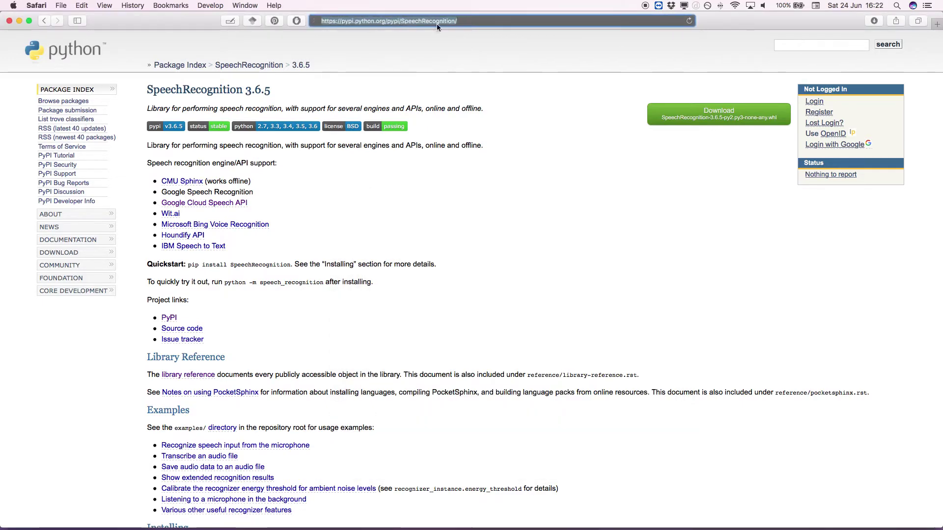
click(277, 214)
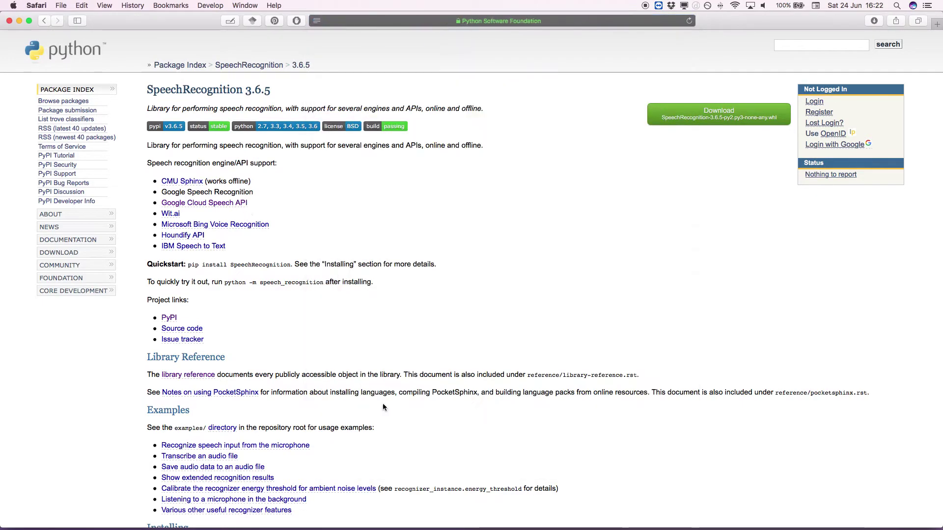
mouse_move(478, 523)
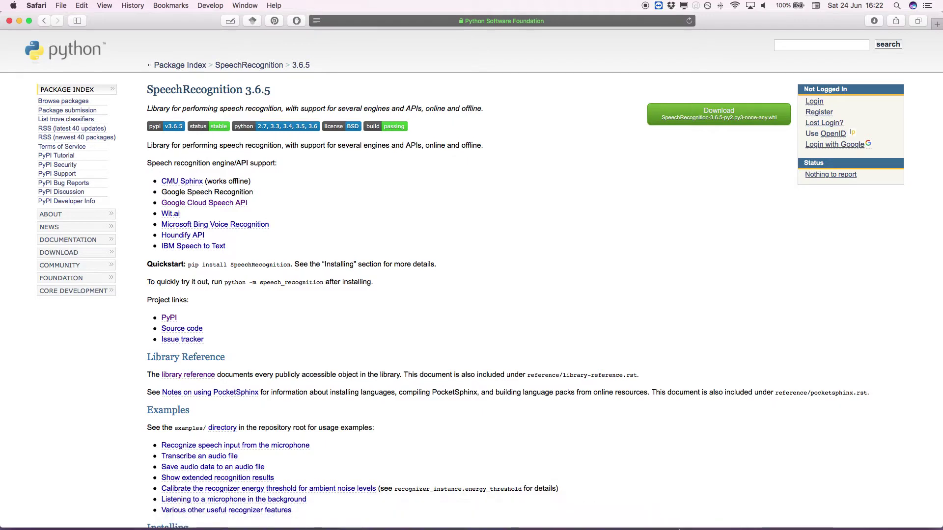
click(682, 515)
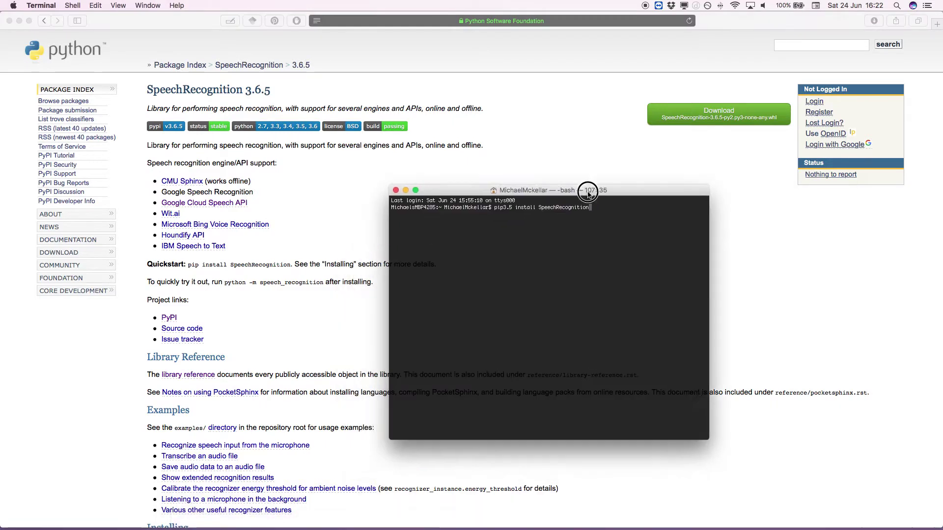
Run pip3.5 install SpeechRecognition, installing SpeechRecognition-3.6.5.
drag(550, 205, 587, 190)
key(Return)
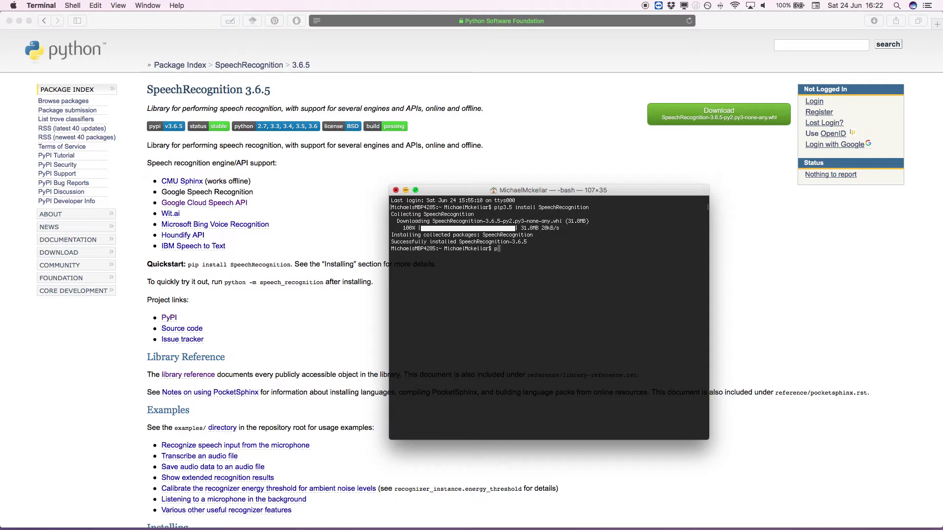
Start python3.5 and try import speechrecognition, which fails with No module named.
text(python3.5)
key(Return)
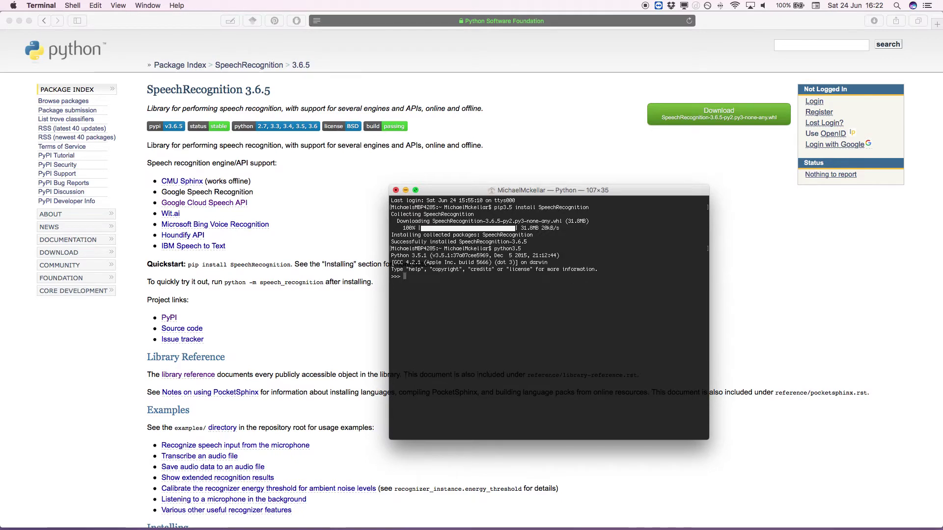
text(import)
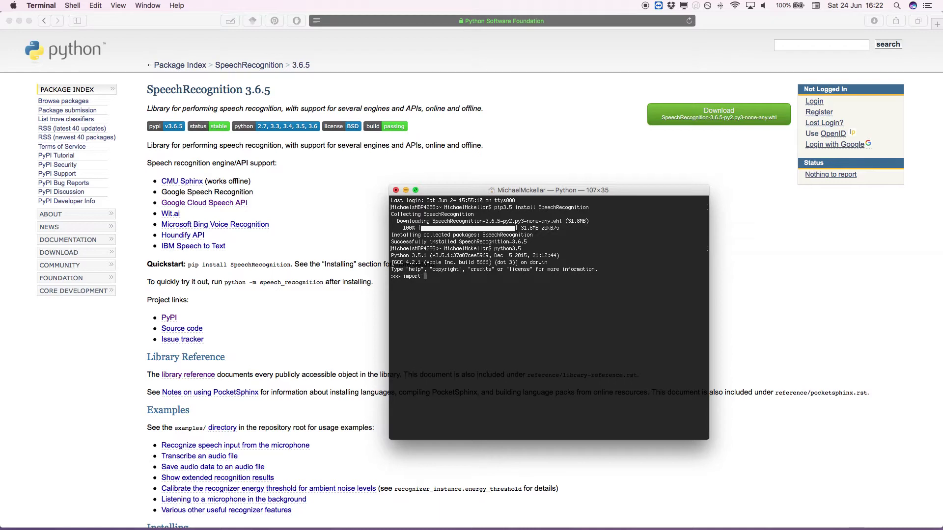
text( speechrecognition)
key(Return)
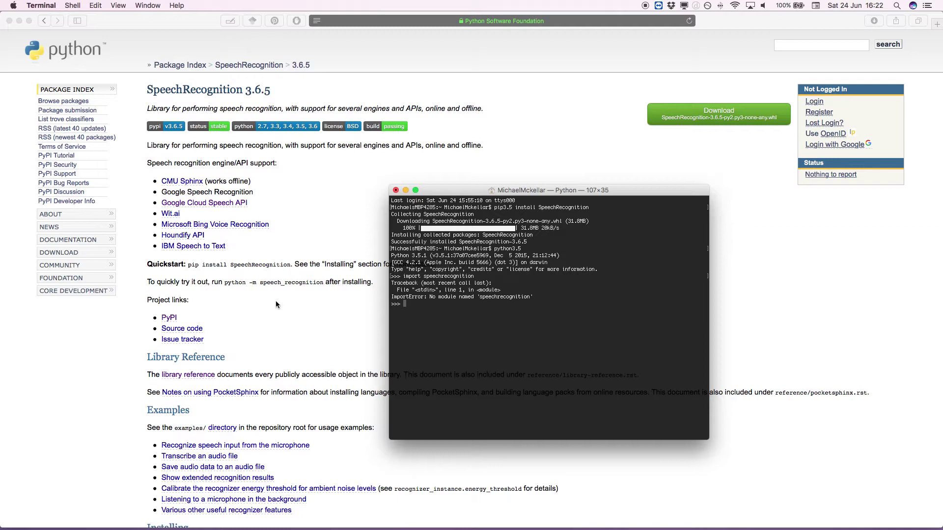
key(Up)
key(BackSpace)
key(BackSpace)
key(BackSpace)
key(BackSpace)
key(BackSpace)
key(BackSpace)
key(BackSpace)
key(BackSpace)
key(BackSpace)
key(BackSpace)
key(BackSpace)
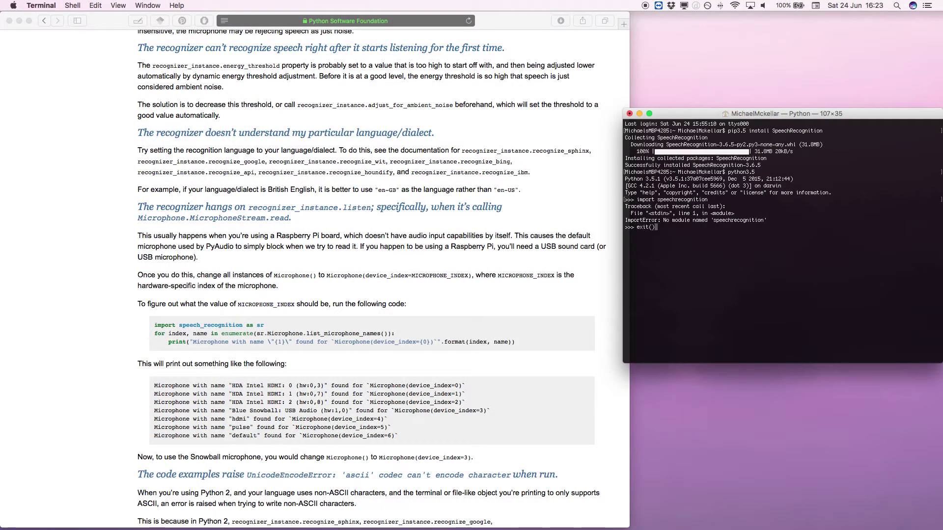
Import speech_recognition without error, then close Terminal and terminate its Python process.
key(BackSpace)
key(BackSpace)
key(BackSpace)
key(BackSpace)
key(BackSpace)
key(BackSpace)
text(import speech_recognition)
key(Return)
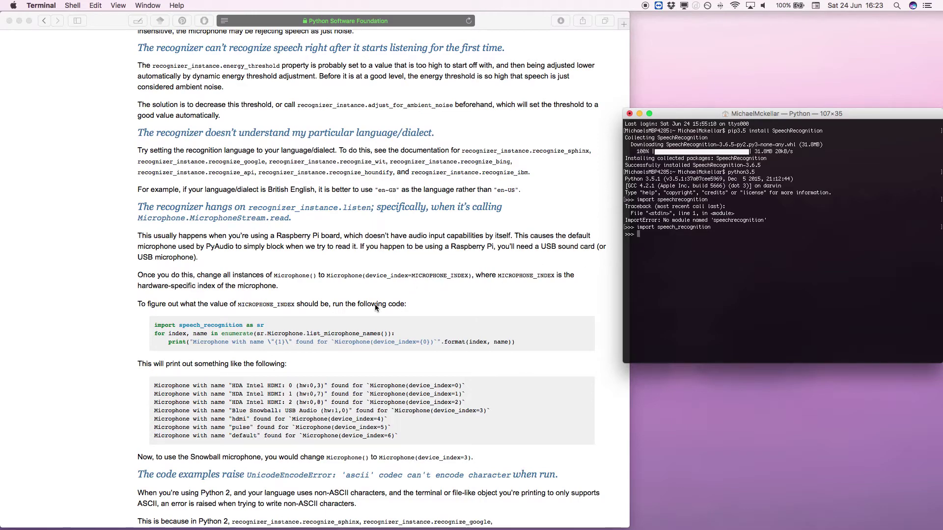
scroll(372, 309, up, 10)
scroll(373, 308, up, 15)
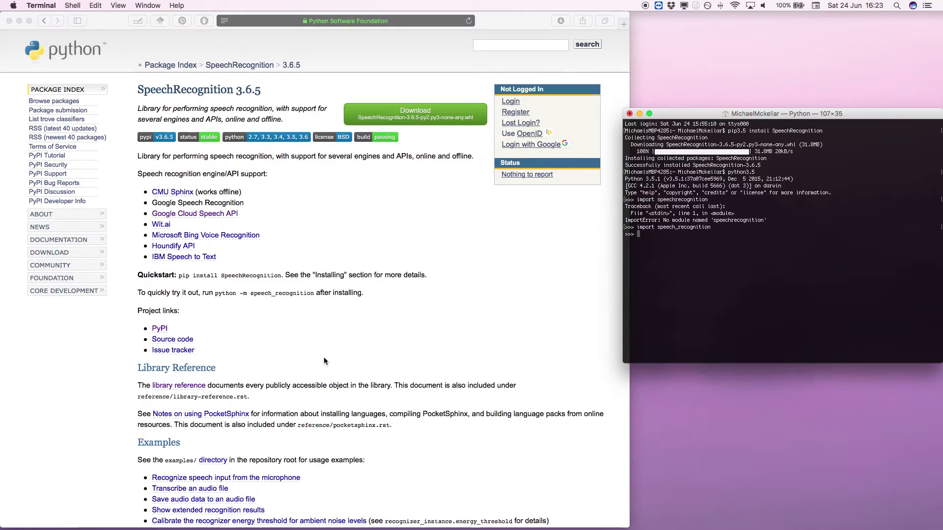
scroll(334, 344, down, 5)
scroll(338, 350, down, 15)
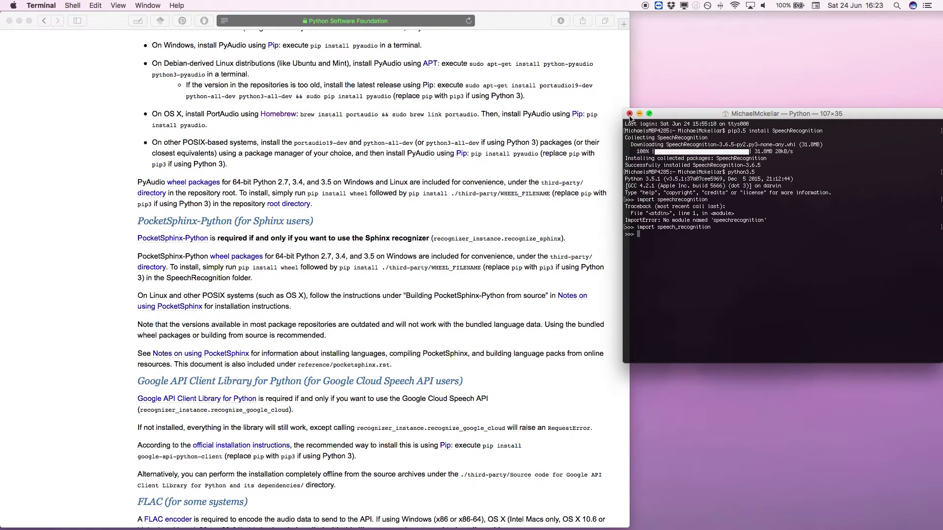
click(630, 113)
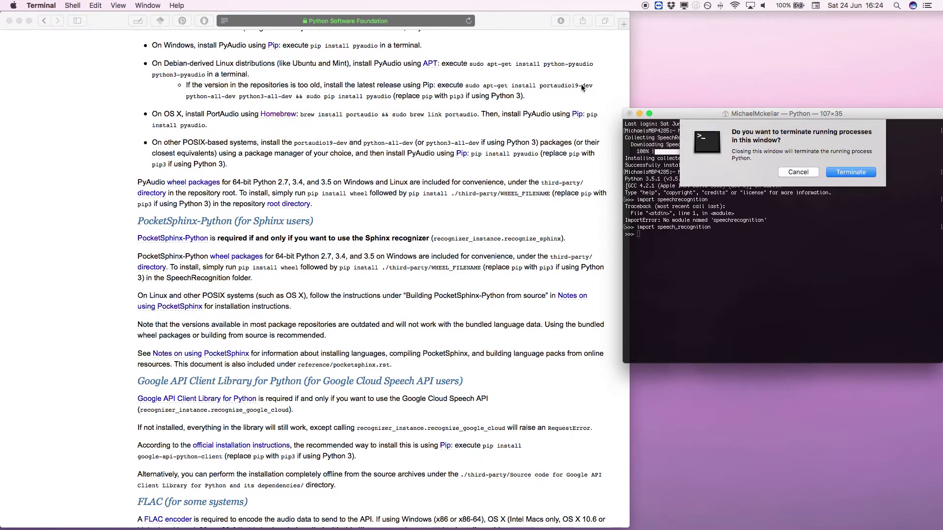
click(855, 177)
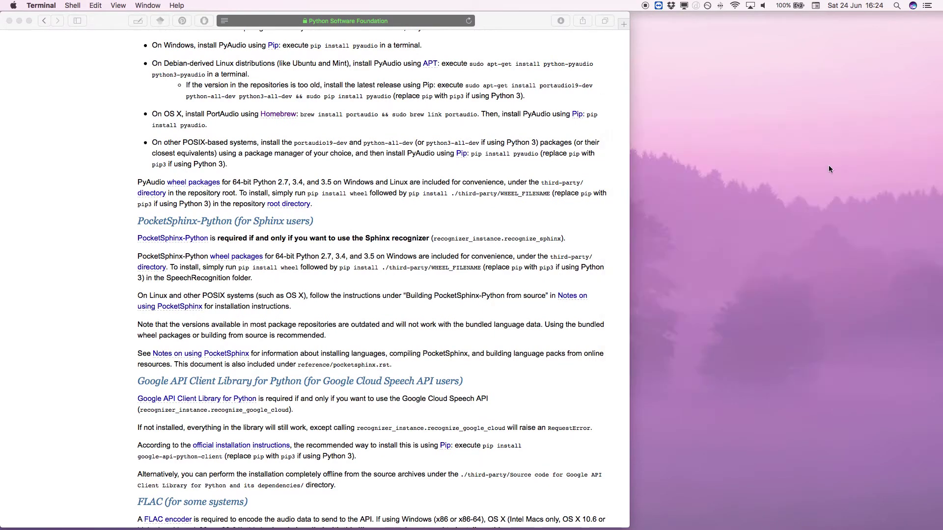
Close the Palette and delete all six default operators from project1.
double_click(506, 19)
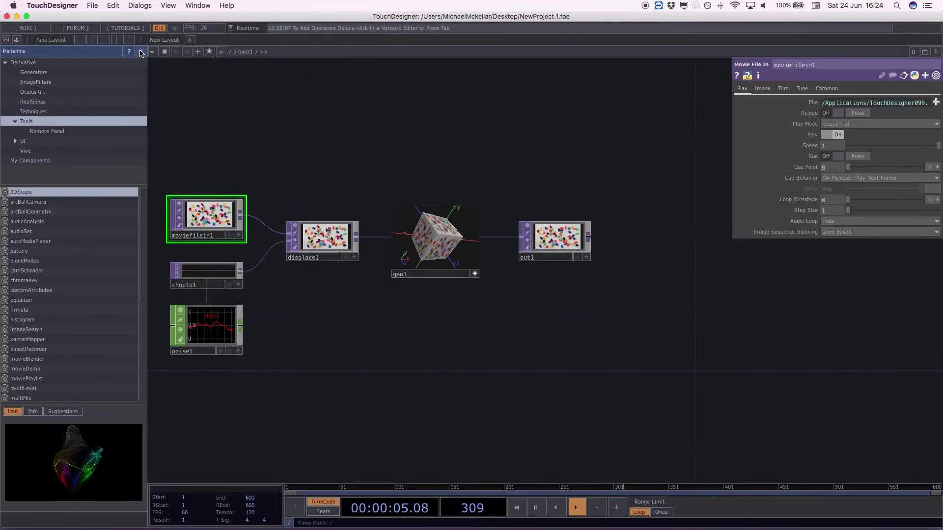
click(141, 52)
drag(63, 133, 417, 438)
key(Delete)
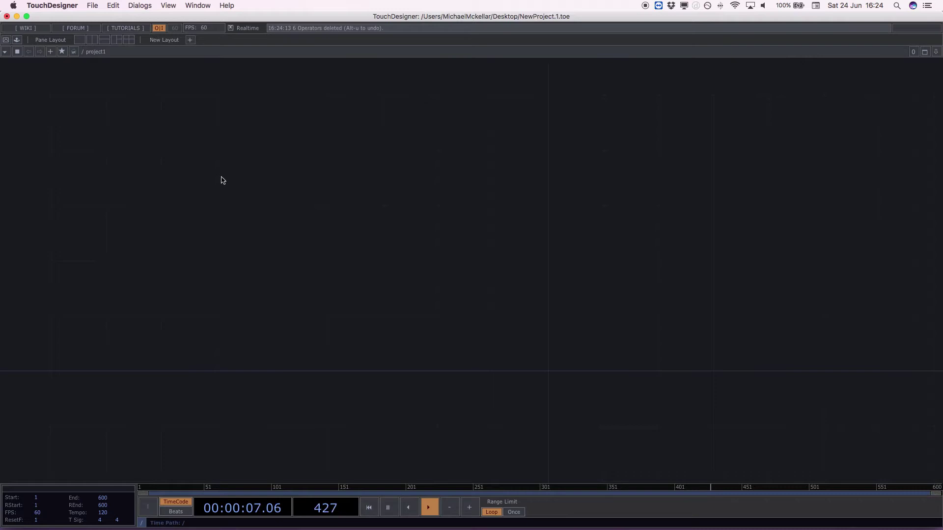
mouse_move(221, 526)
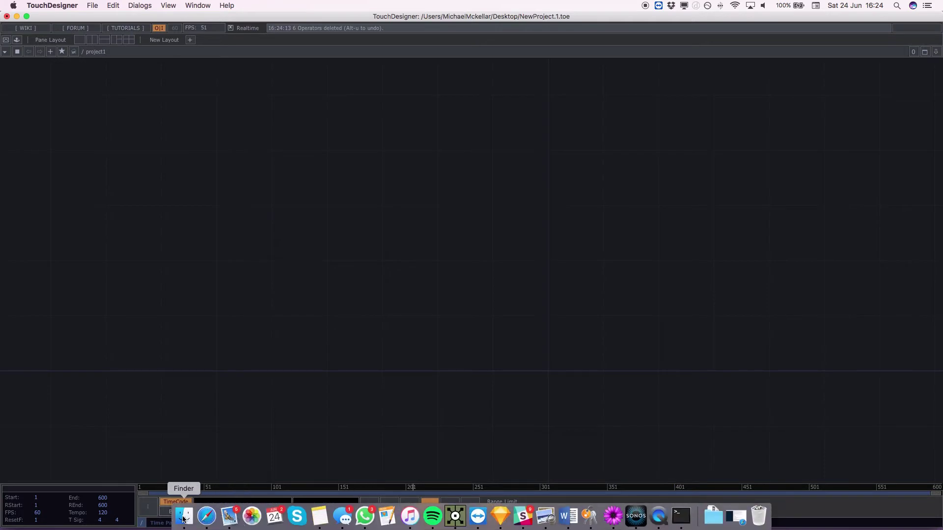
In Finder, go to Computer and browse Macintosh HD to Library/Frameworks.
click(184, 514)
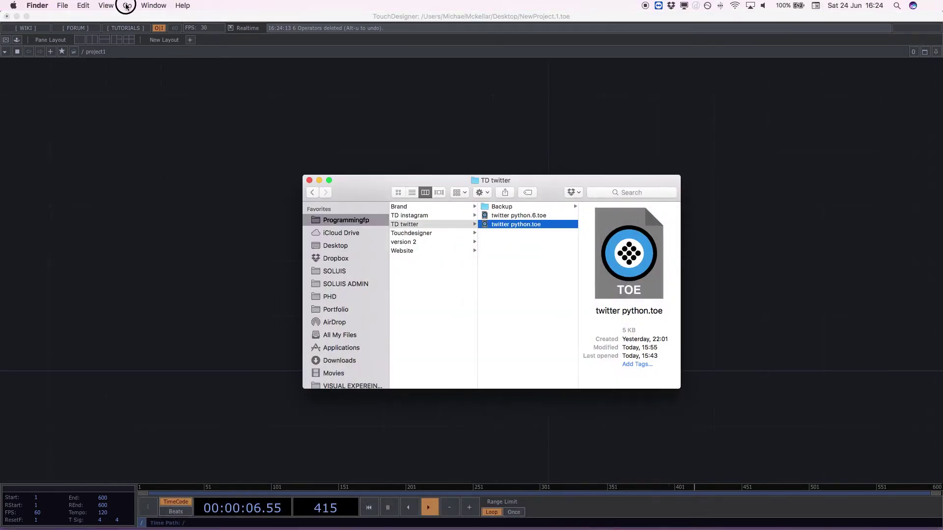
click(127, 6)
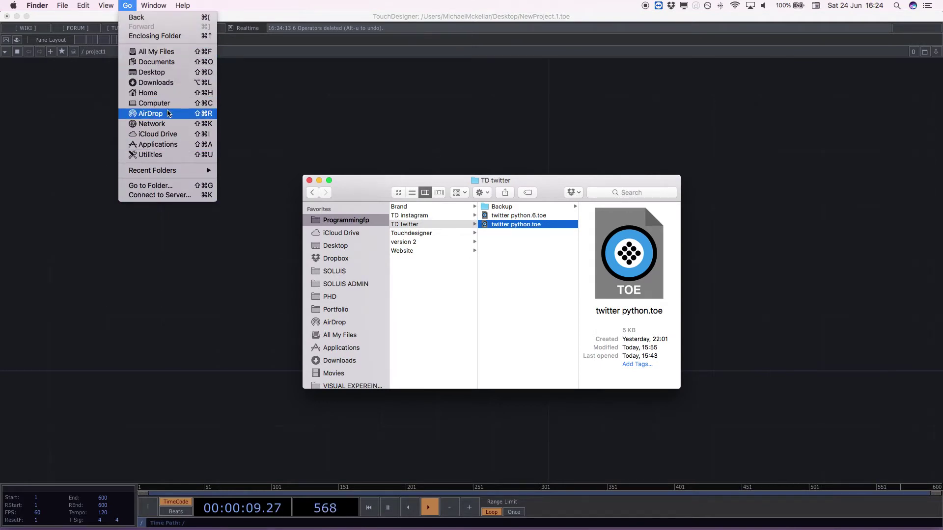
click(158, 103)
click(451, 208)
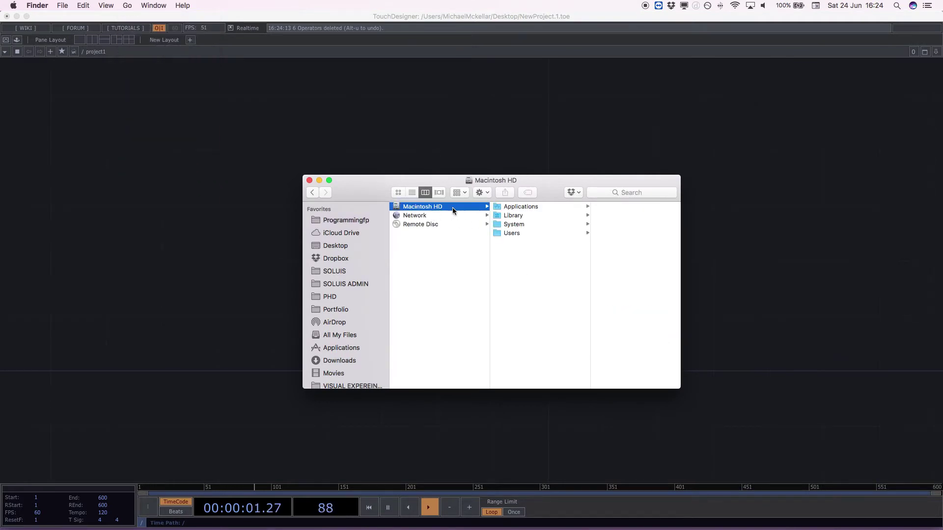
click(517, 233)
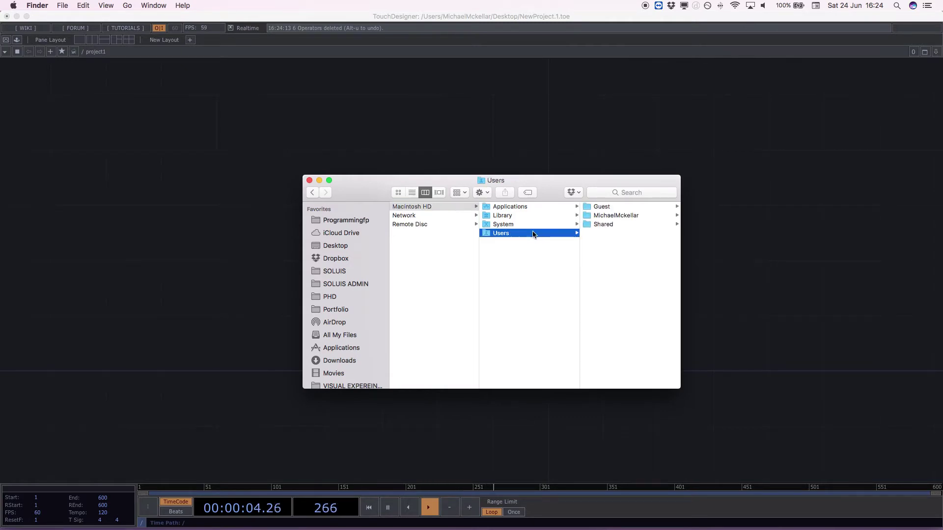
click(610, 217)
scroll(619, 295, down, 5)
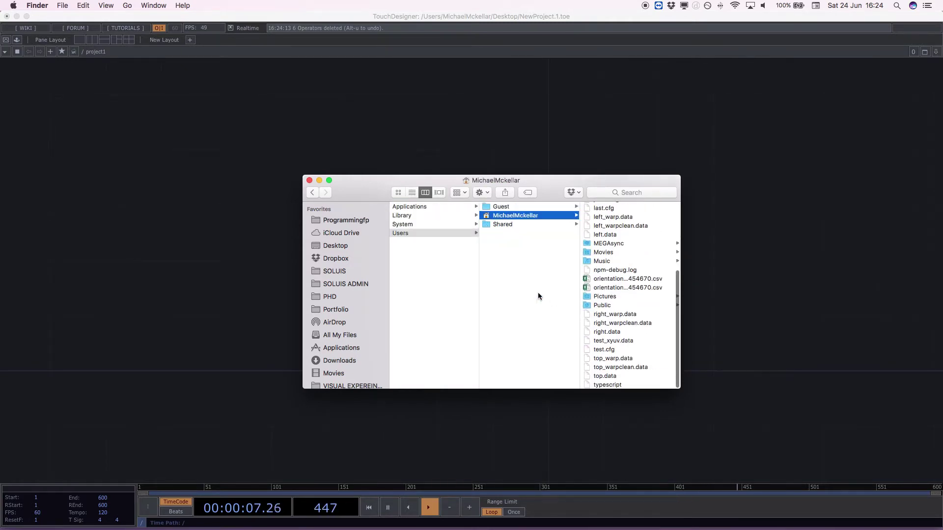
click(421, 215)
scroll(540, 322, down, 1)
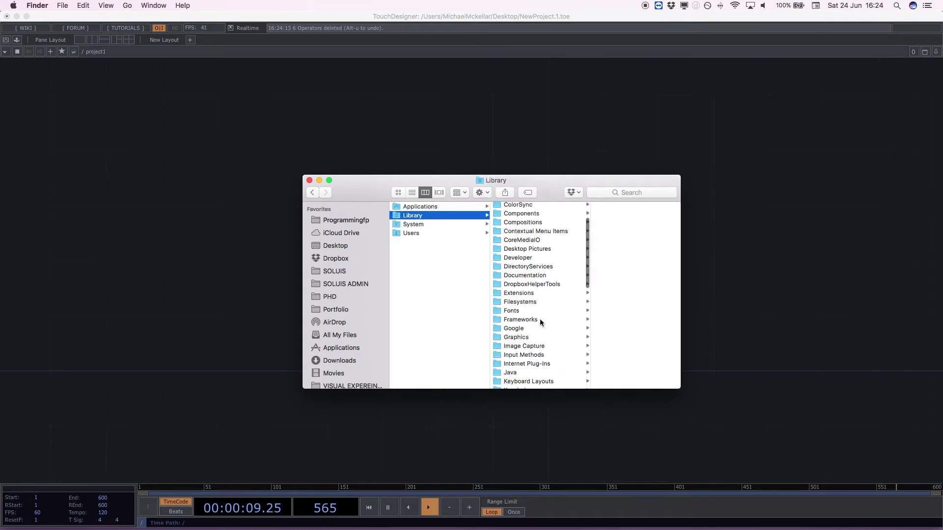
click(534, 319)
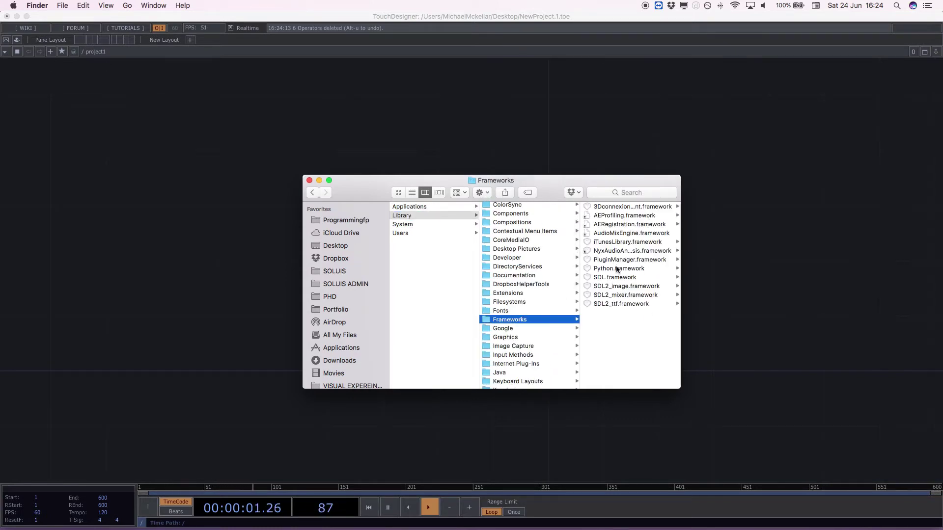
Browse Python.framework/Versions/3.5/lib/python3.5/site-packages and open the speech_recognition folder.
click(617, 268)
click(602, 233)
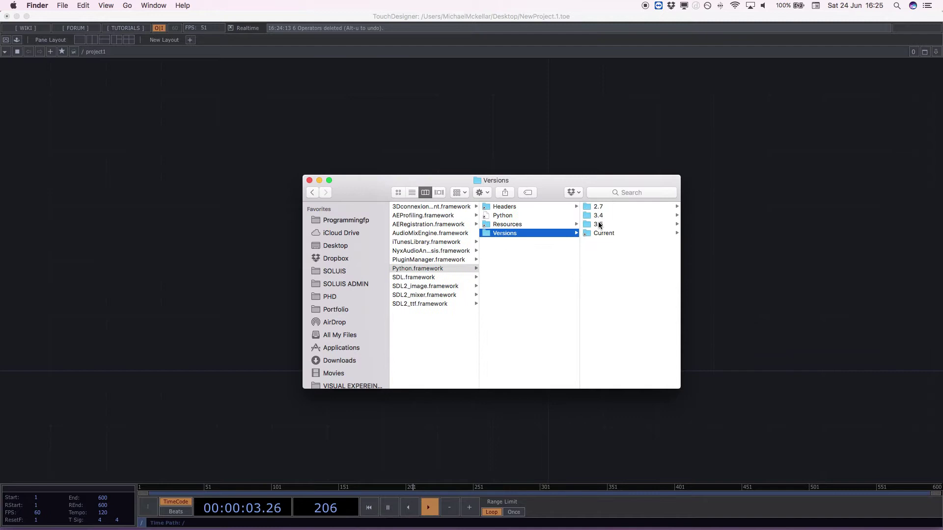
click(599, 224)
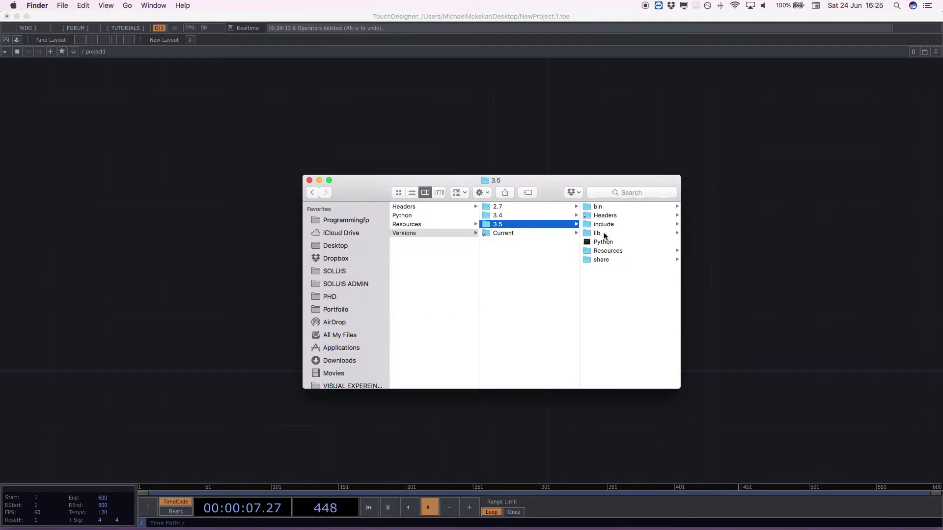
click(604, 233)
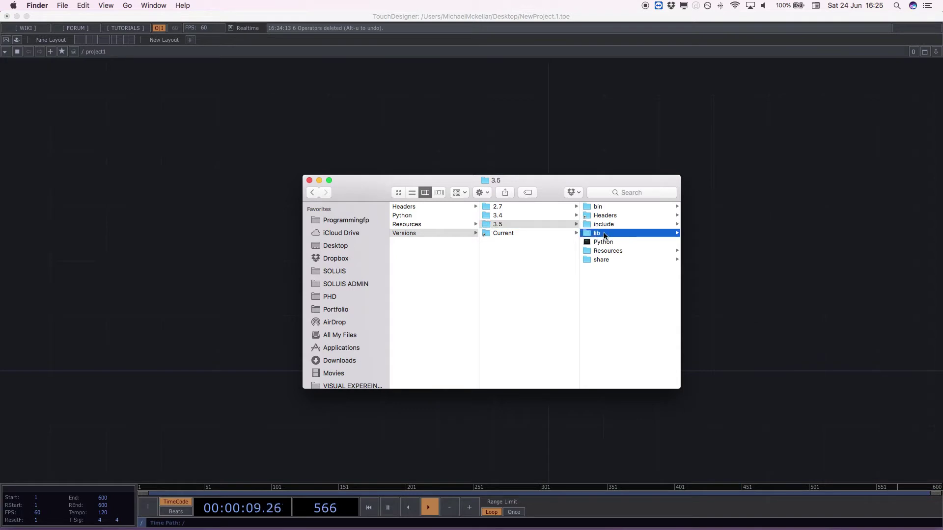
click(614, 304)
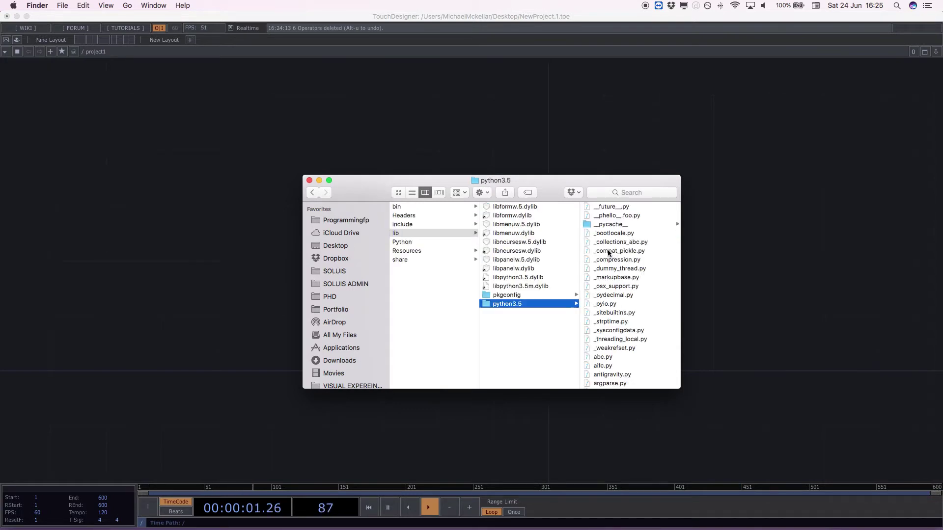
scroll(630, 303, down, 10)
scroll(635, 301, down, 15)
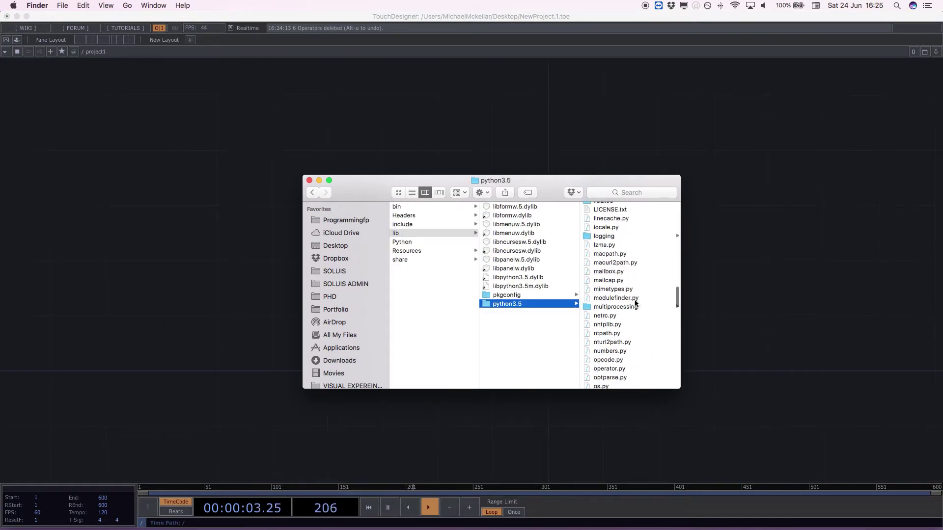
scroll(632, 303, up, 5)
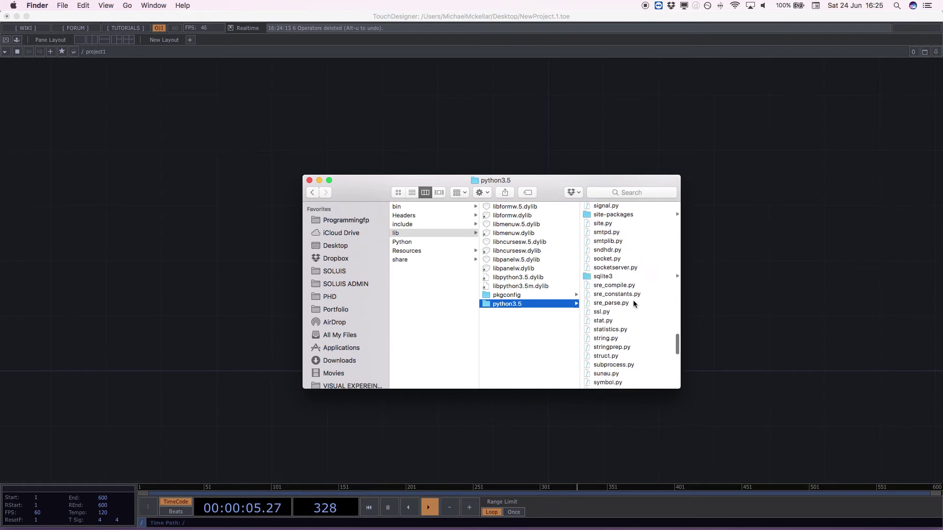
click(611, 218)
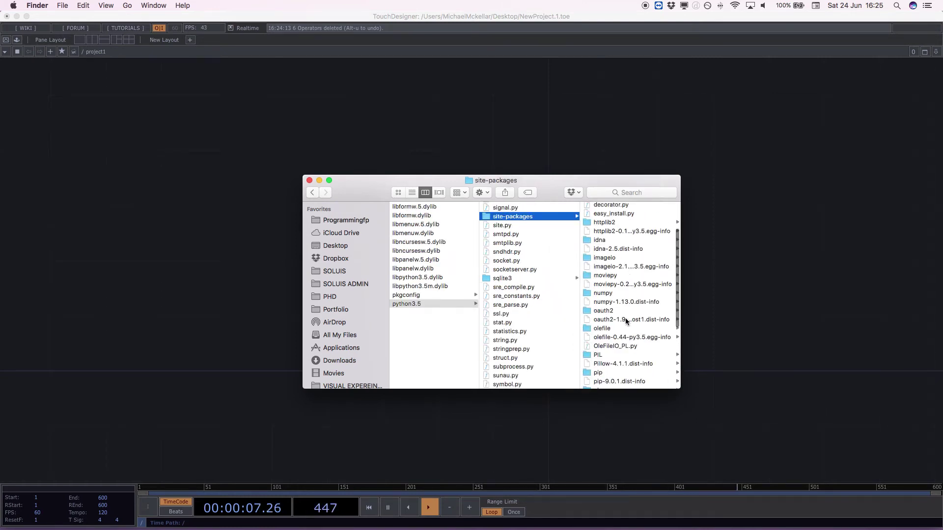
scroll(623, 267, down, 10)
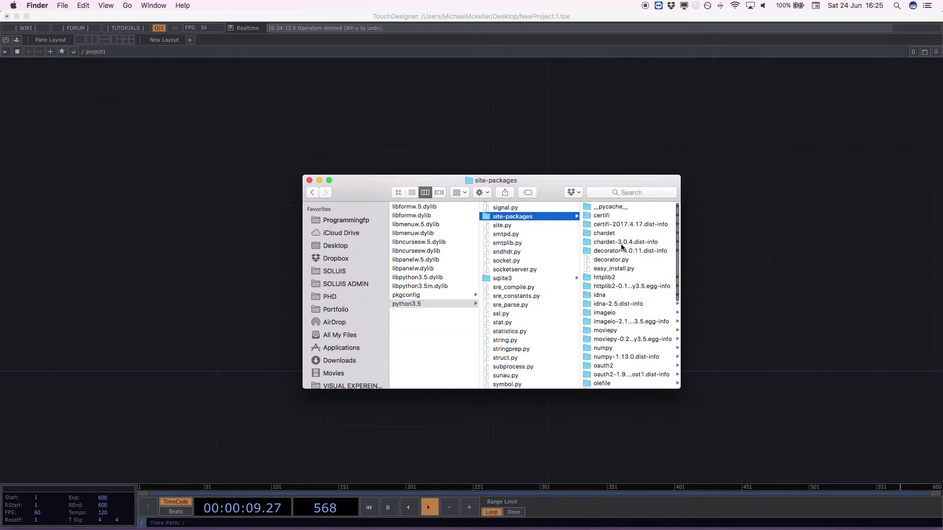
scroll(613, 271, up, 10)
scroll(612, 271, down, 10)
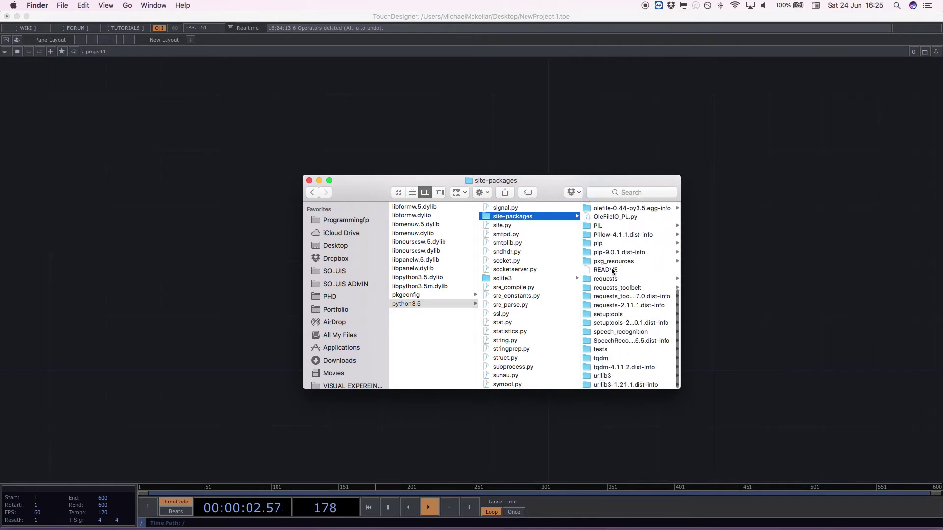
click(616, 340)
click(538, 332)
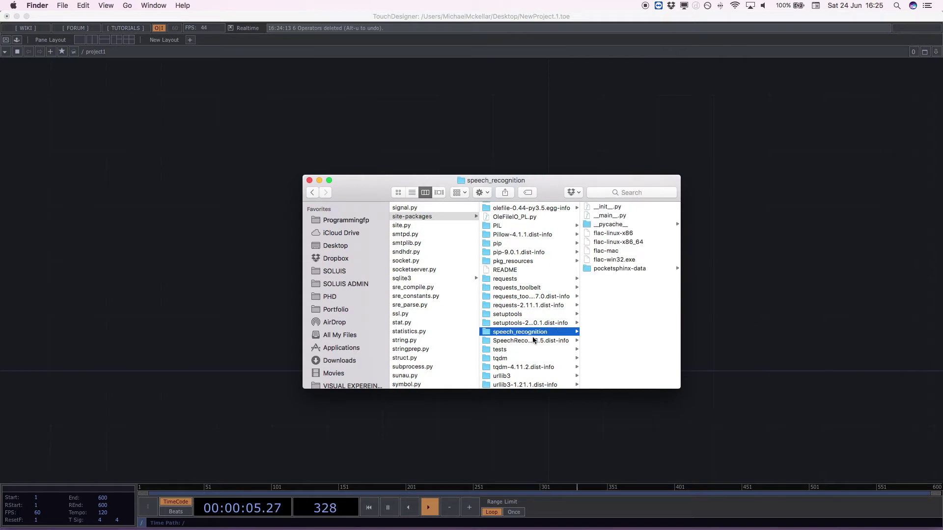
Create a Text DAT named text1 in project1 and enlarge its node viewer.
drag(322, 178, 380, 222)
click(316, 177)
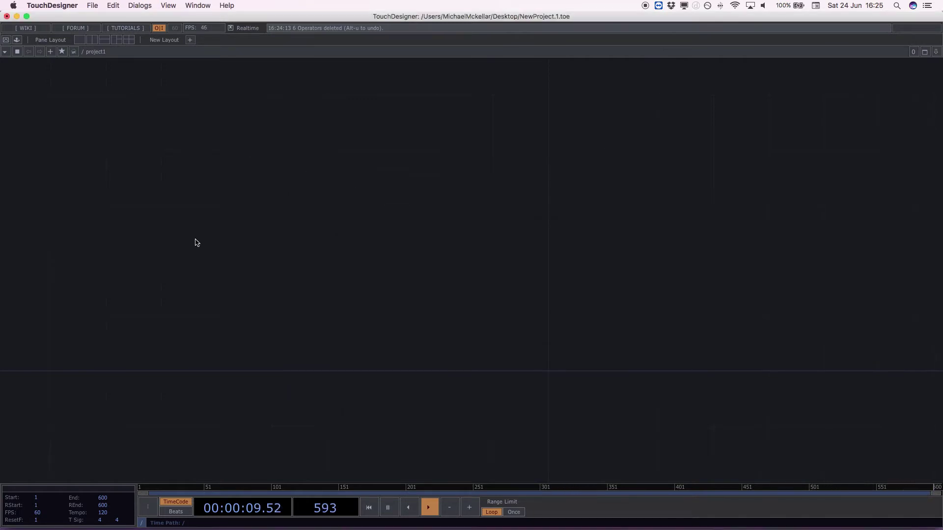
double_click(162, 176)
click(134, 74)
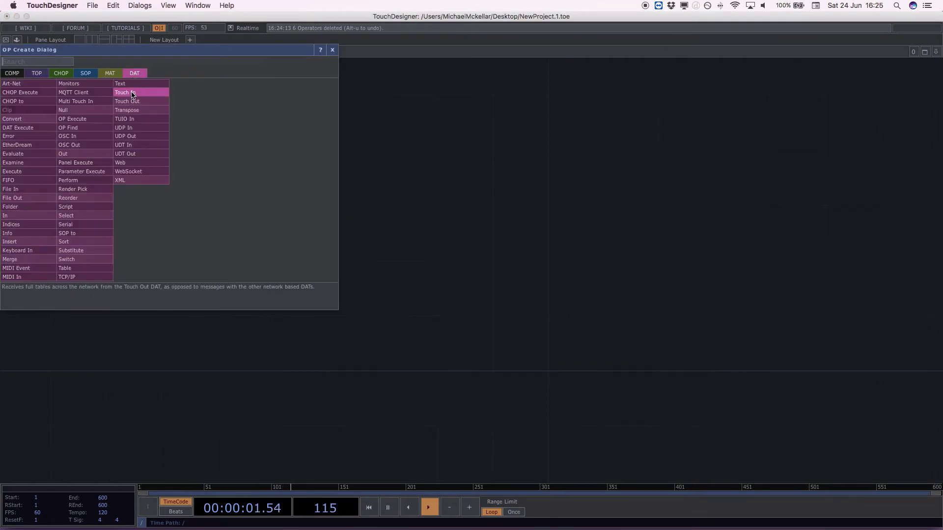
click(129, 85)
click(268, 189)
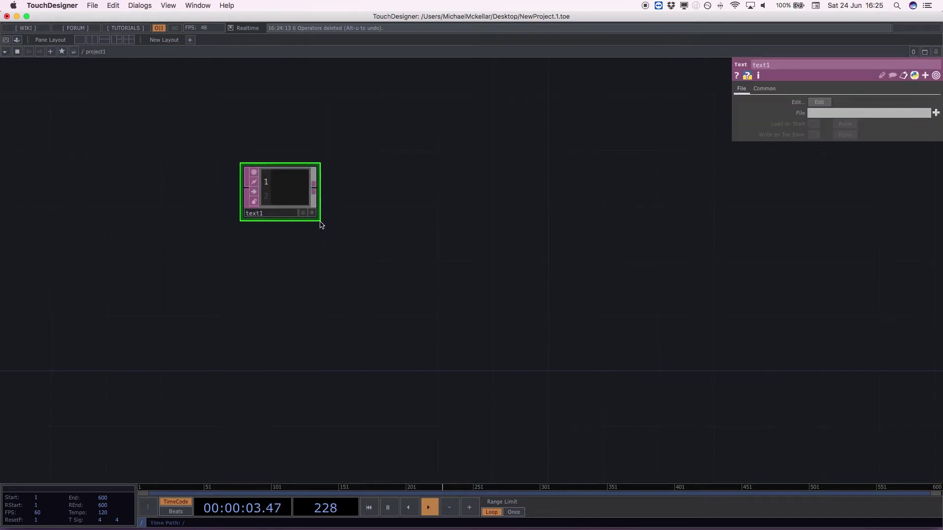
drag(318, 218, 517, 368)
Open the Text DAT's help documentation in Safari.
right_click(378, 195)
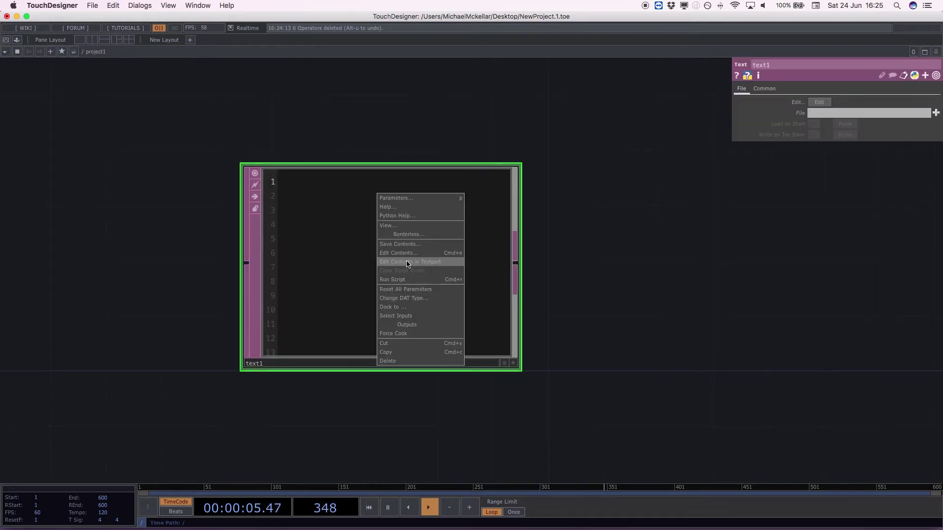
click(638, 223)
click(737, 76)
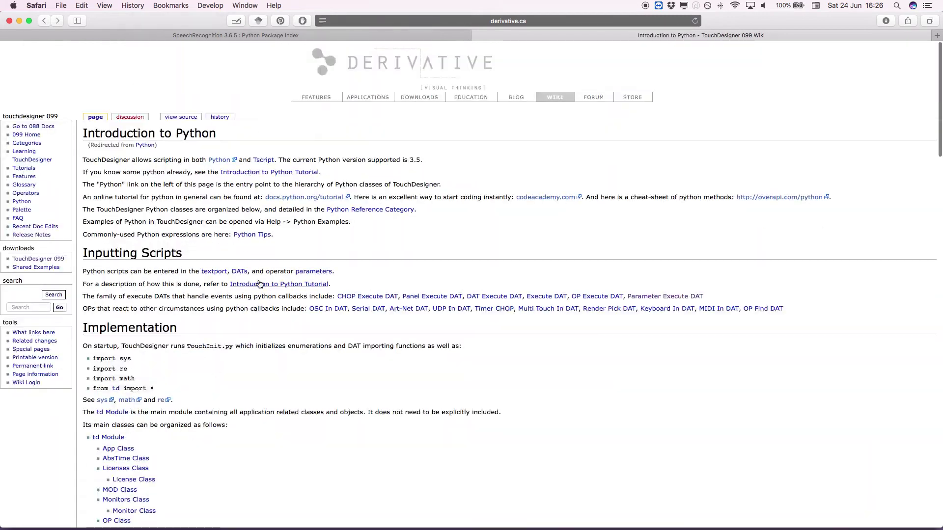
Scroll the wiki Python tutorial to Importing Modules, highlighting the module-installation steps.
scroll(370, 243, up, 15)
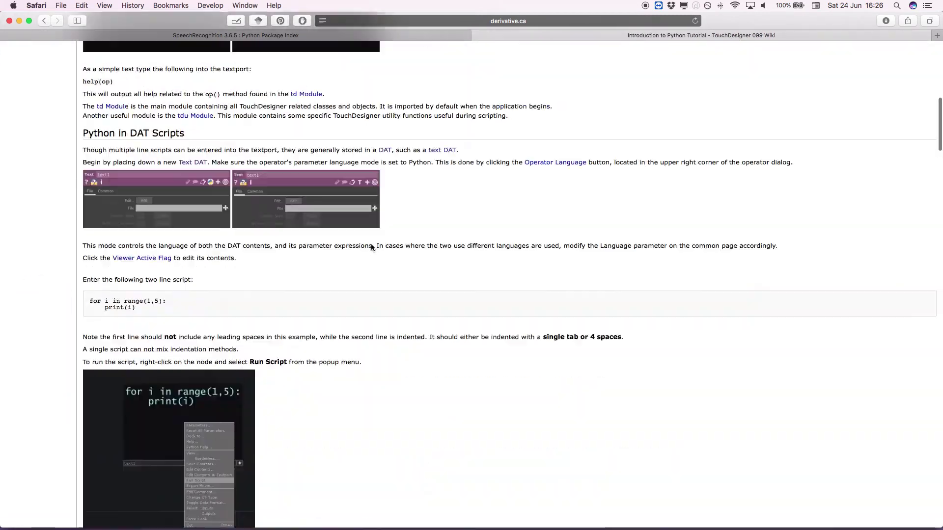
scroll(255, 275, down, 20)
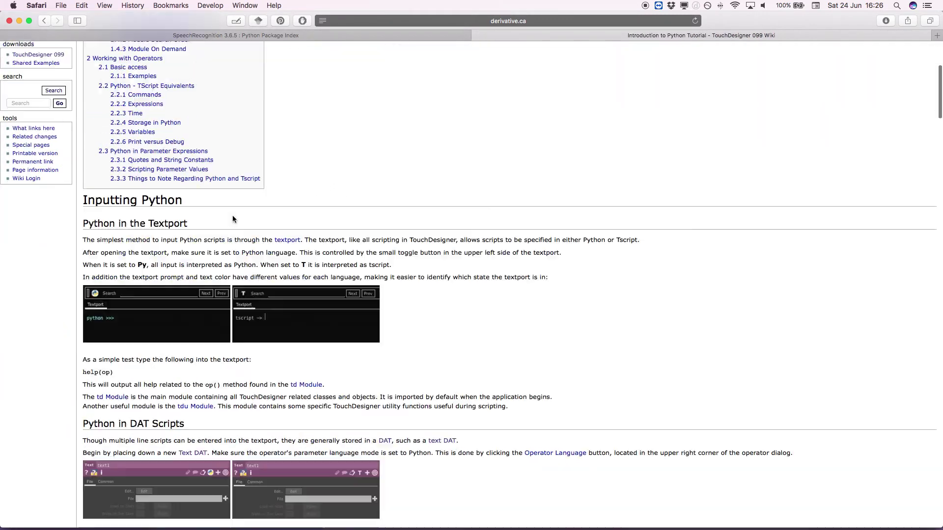
scroll(254, 286, down, 10)
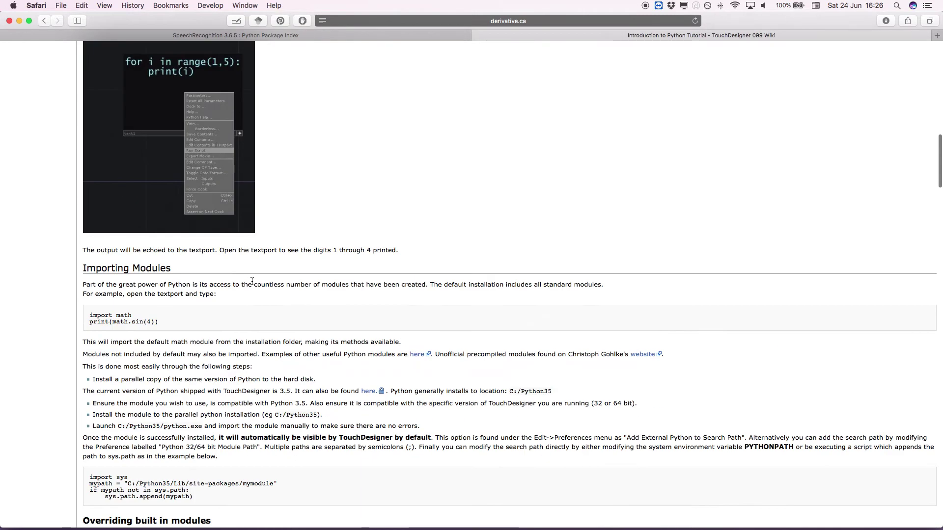
scroll(134, 176, up, 1)
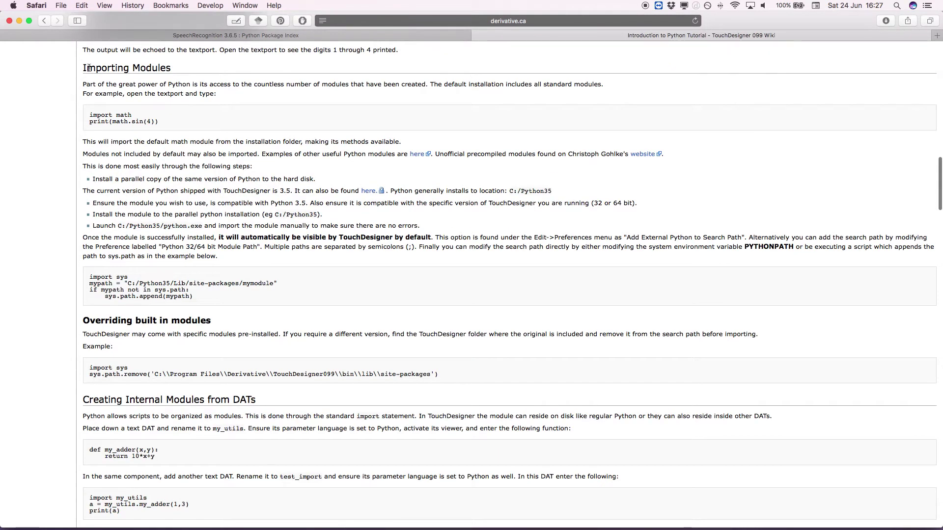
drag(78, 65, 304, 197)
click(211, 190)
Select the import math example and the sys.path append example code.
drag(88, 114, 204, 121)
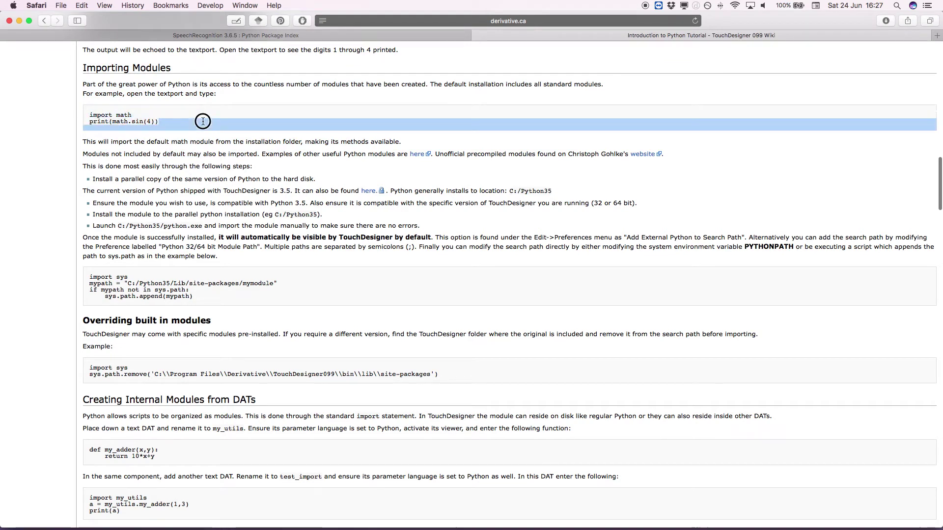
click(102, 100)
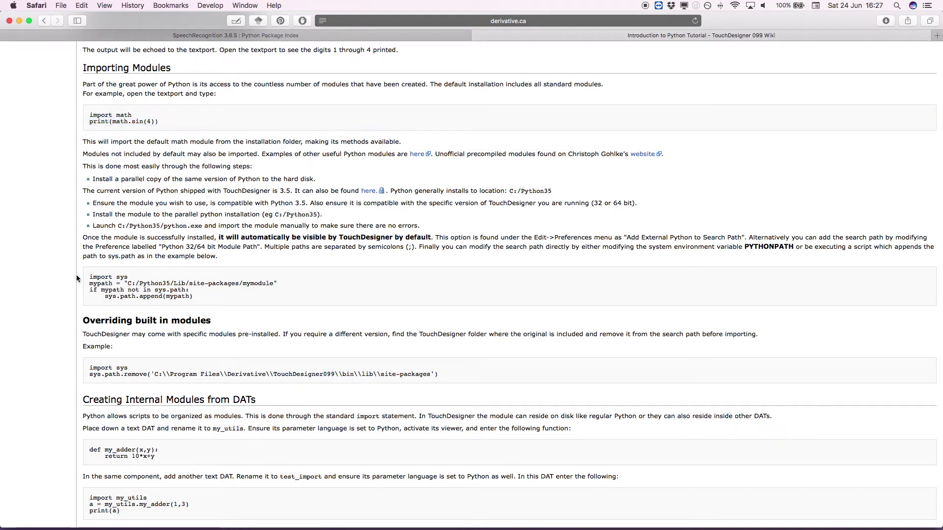
mouse_move(86, 284)
mouse_down()
mouse_move(221, 299)
mouse_move(92, 278)
mouse_up()
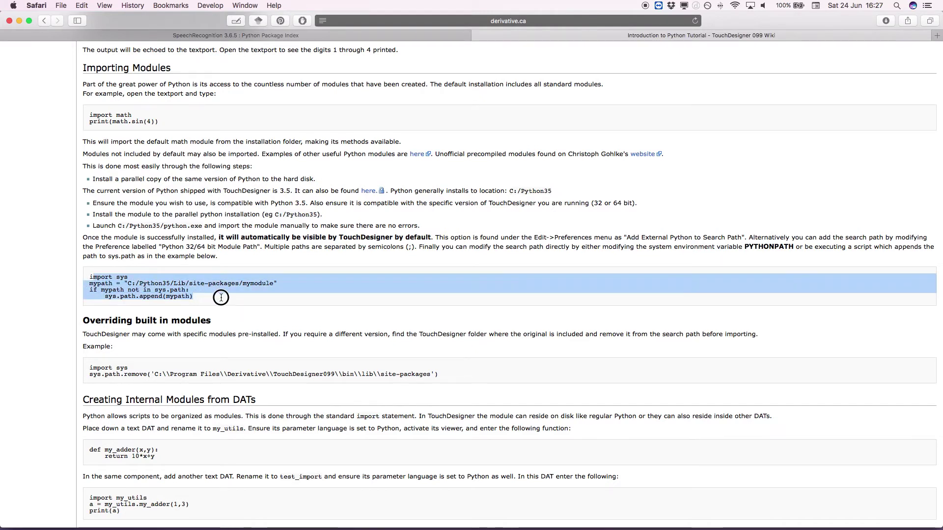
click(221, 297)
drag(222, 281, 275, 284)
click(276, 284)
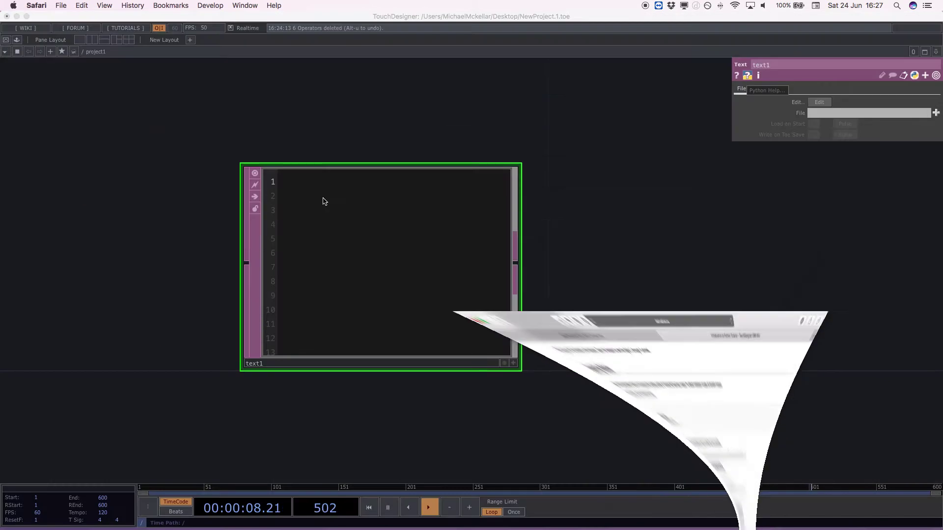
Edit text1 in the Textport, typing import sys and beginning a mypath assignment.
right_click(350, 225)
click(381, 233)
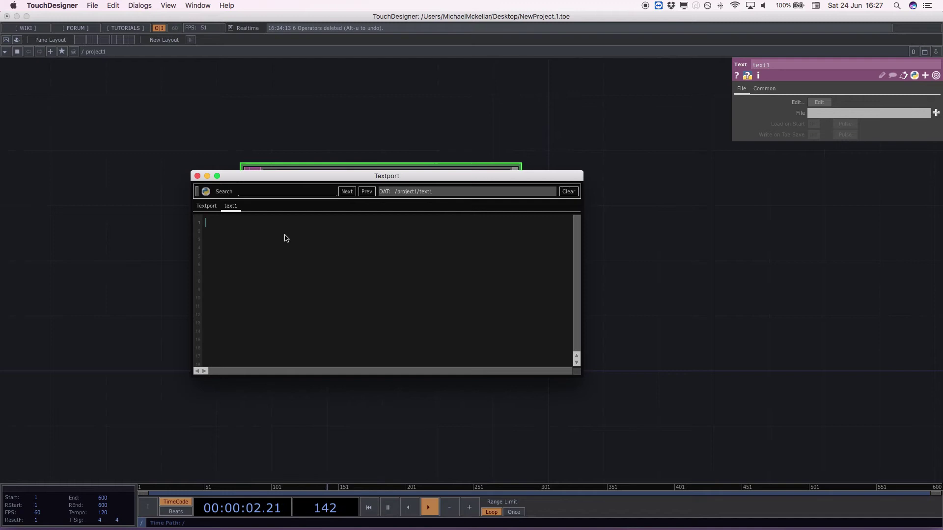
text(import suys)
key(BackSpace)
key(BackSpace)
text(mypath)
Read site-packages' Get Info location (Library/Frameworks/Python.framework/Versions/3.5/lib/python3.5) in Finder, then return to the Textport.
mouse_move(241, 516)
click(180, 521)
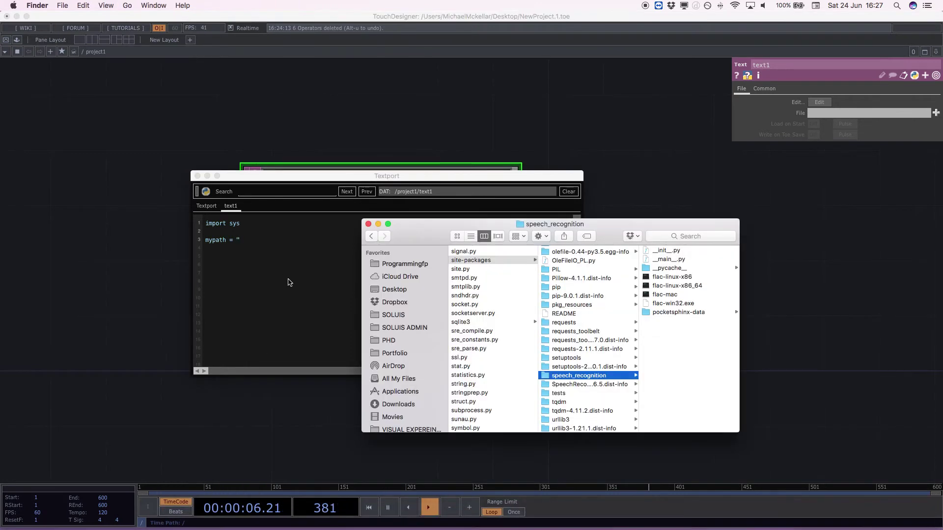
click(471, 260)
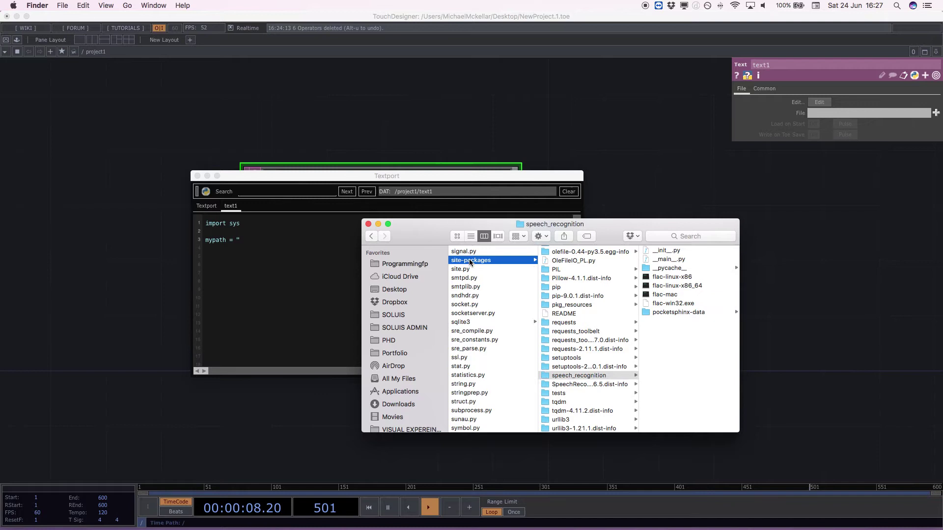
drag(473, 269, 501, 270)
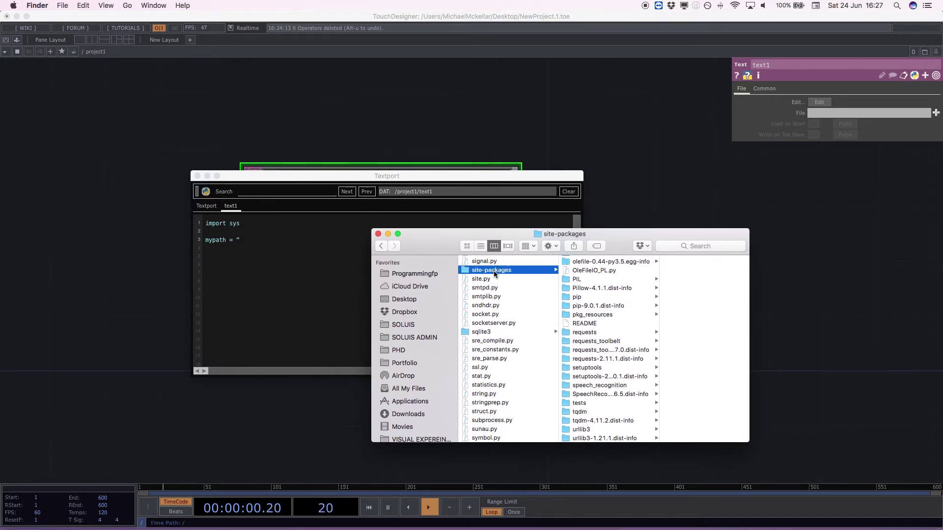
right_click(502, 270)
click(523, 304)
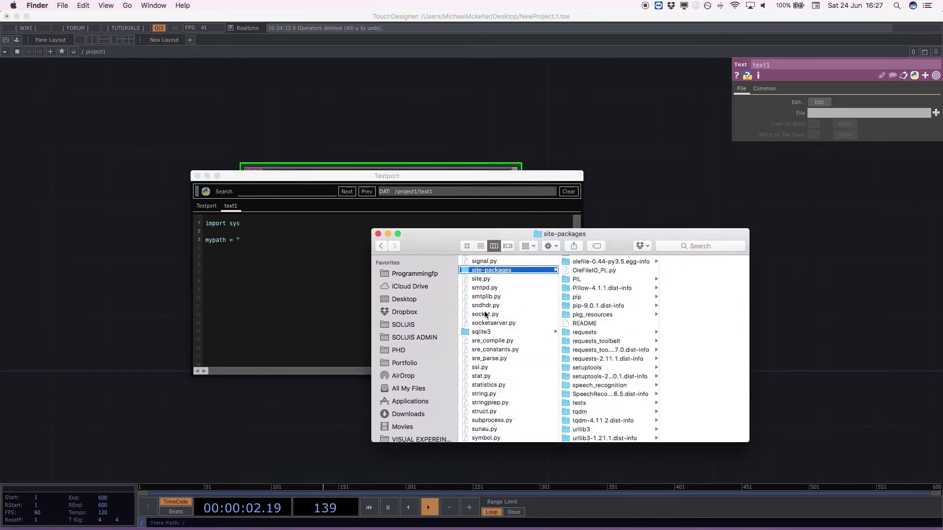
drag(132, 22, 336, 100)
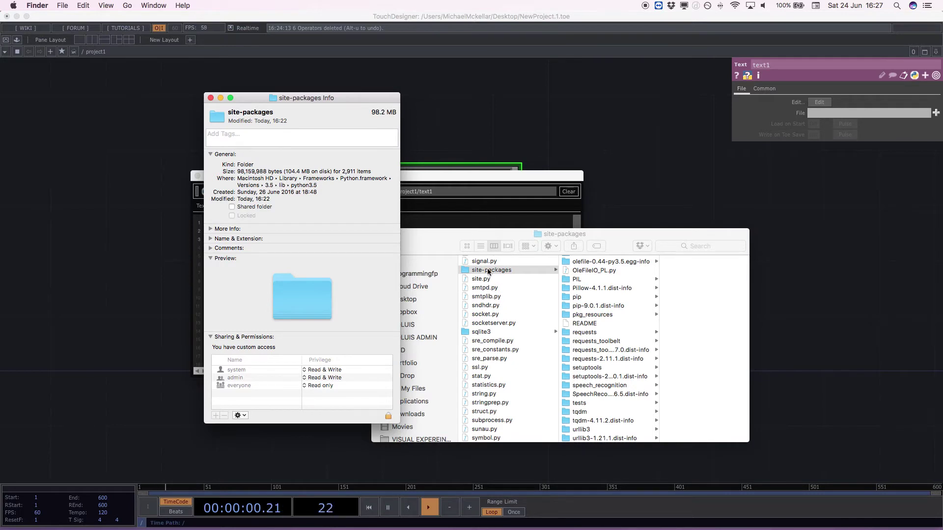
click(210, 98)
click(260, 240)
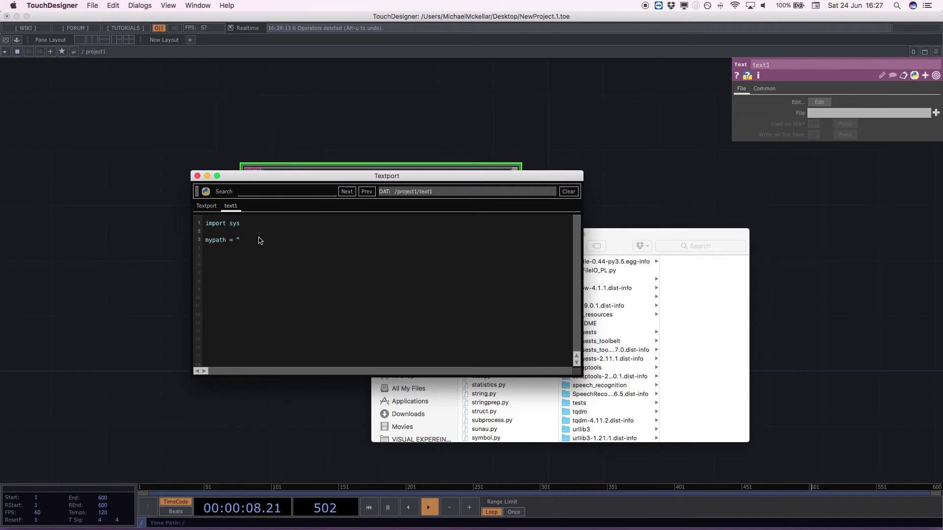
Complete mypath as "/Library/Frameworks/Python.framework/Versions/3.5/lib/python3.5/site-packages", fixing typos along the way.
text(/Library)
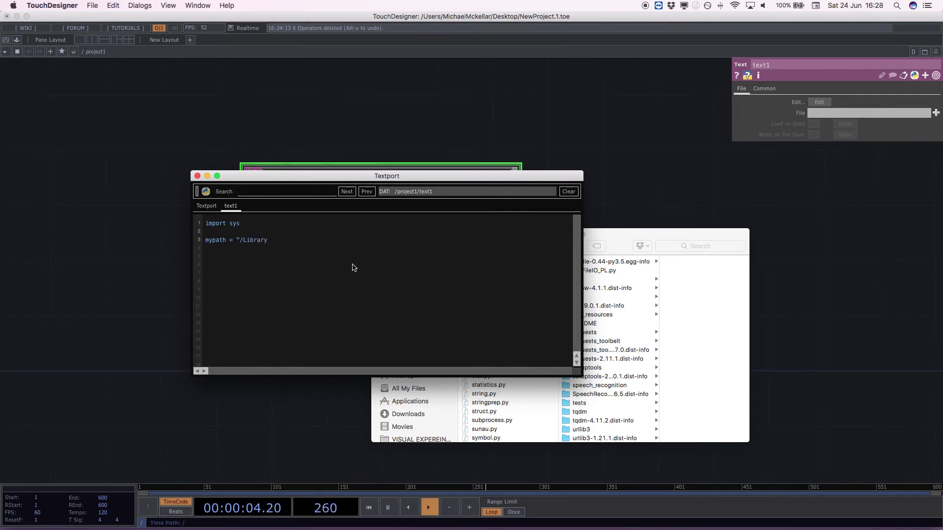
text(/Frame)
key(BackSpace)
key(BackSpace)
key(BackSpace)
key(BackSpace)
text(works/)
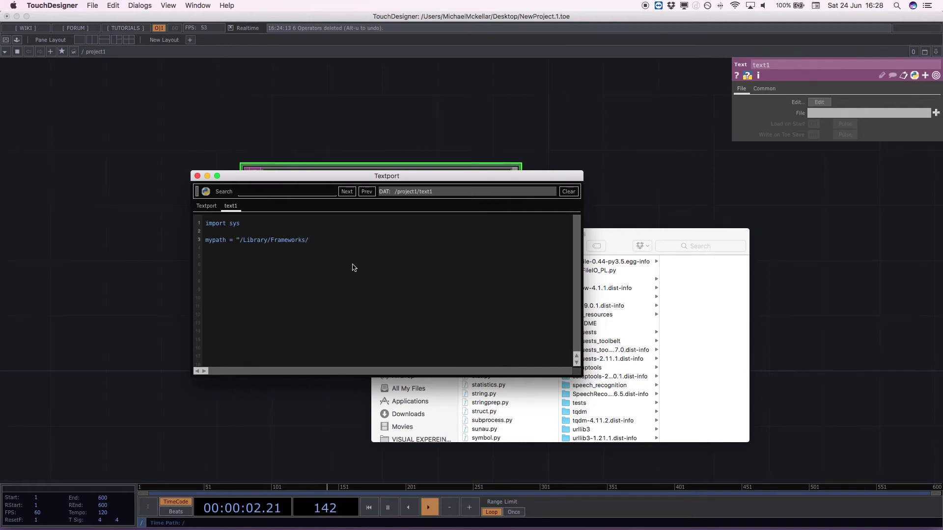
key(BackSpace)
key(BackSpace)
key(BackSpace)
text(Python.framework/Versions/3.)
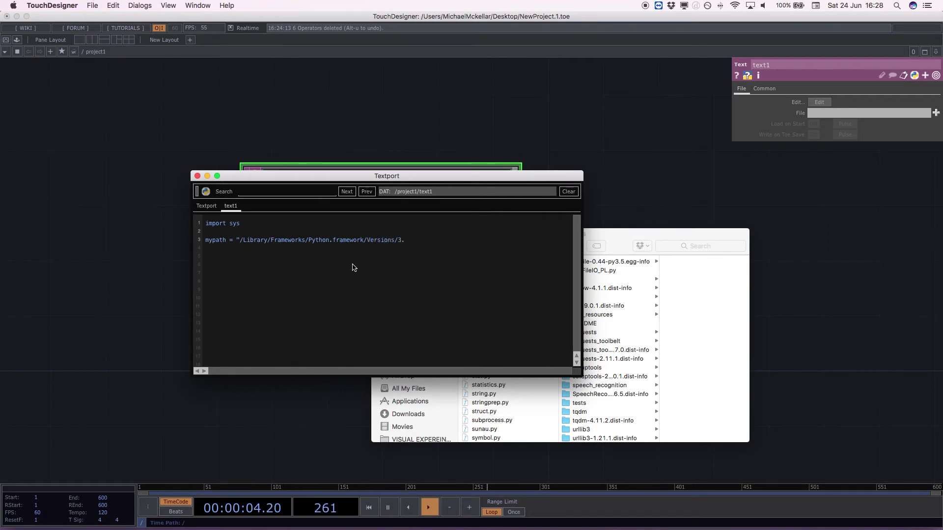
text(5/lib/python3.5)
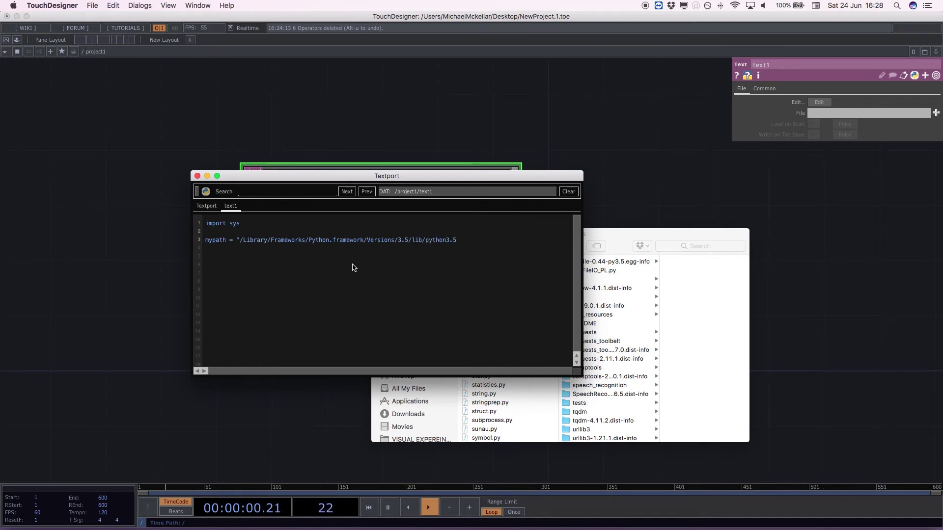
text(/site-packages)
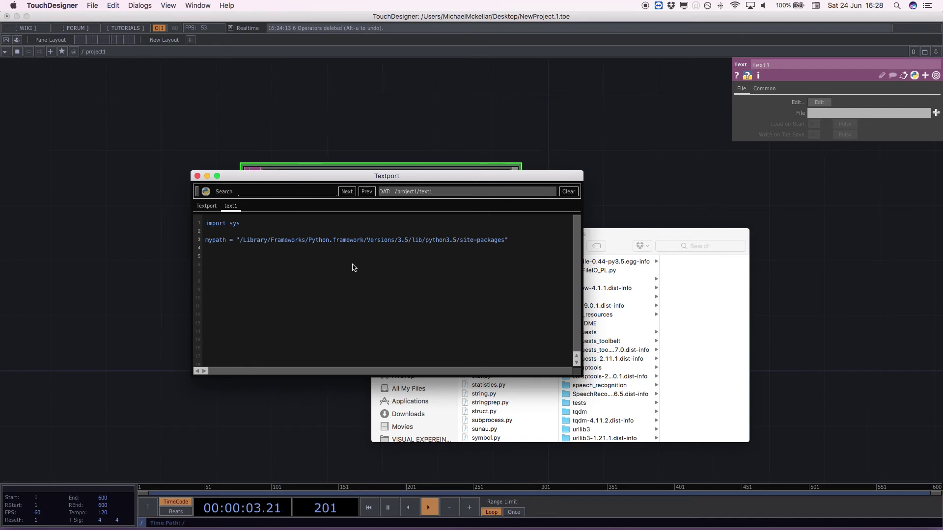
Add 'if mypath not in sys.path:' with 'sys.path.append(mypath)' indented beneath it.
text(sys.path.append(mypath))
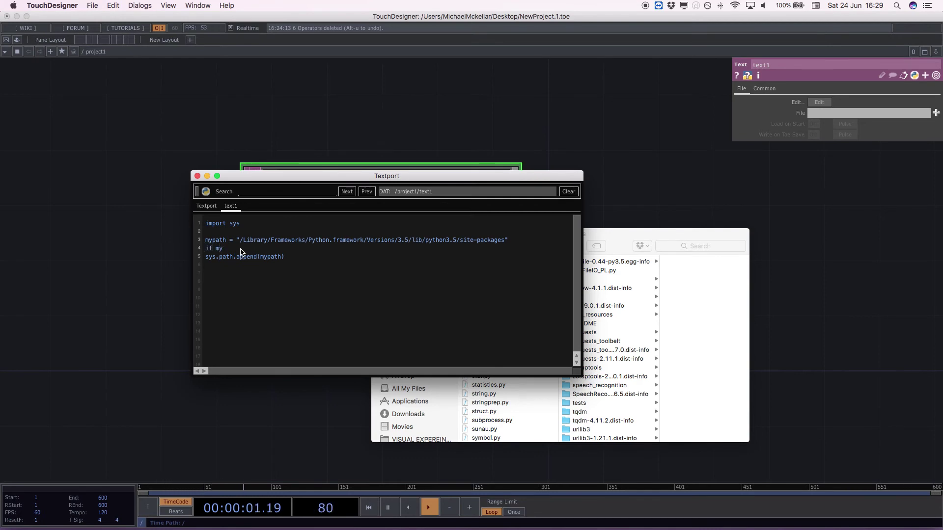
text(path not in sys.pat)
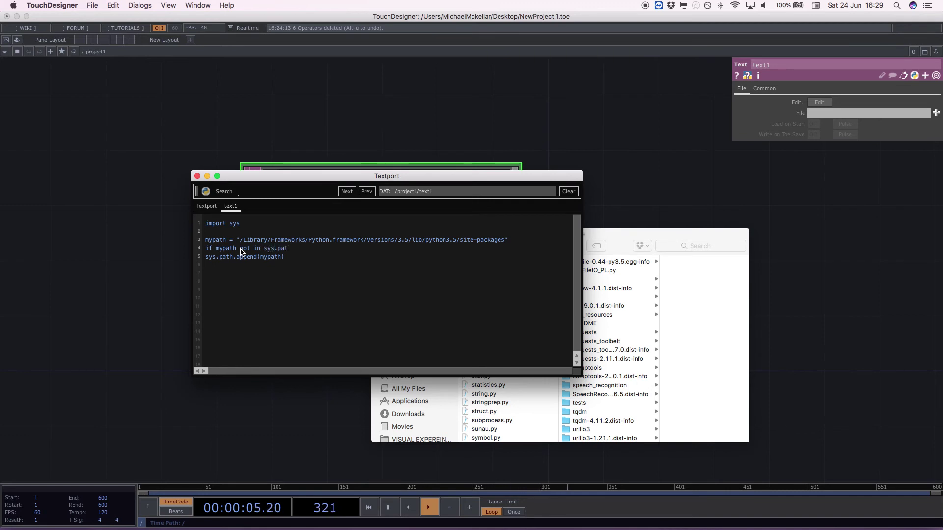
text(h:)
click(205, 259)
key(Tab)
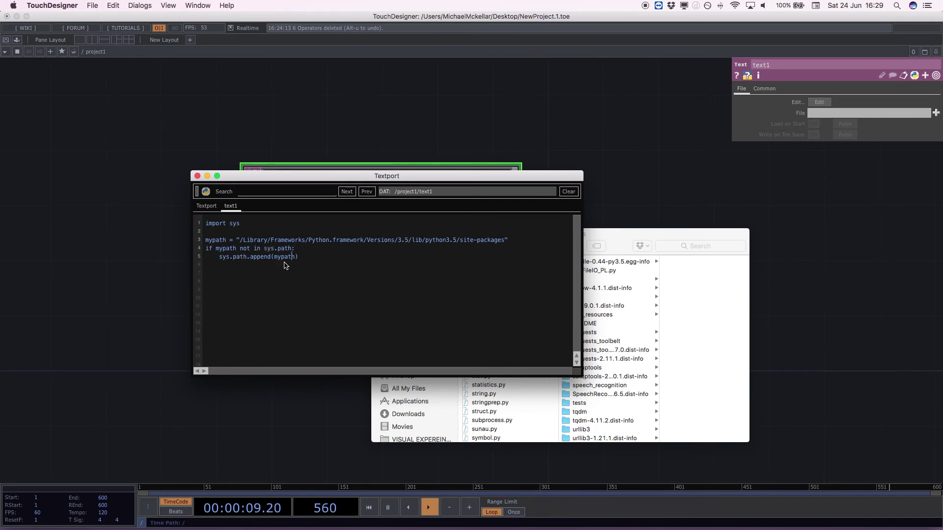
Select and review the site-packages path string on line 3.
click(216, 225)
drag(206, 248, 512, 237)
click(245, 243)
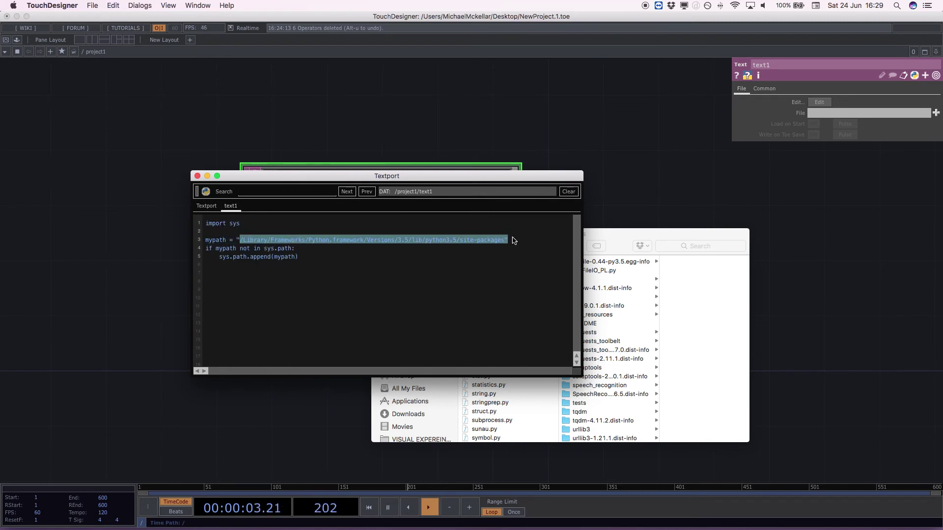
click(511, 240)
click(231, 249)
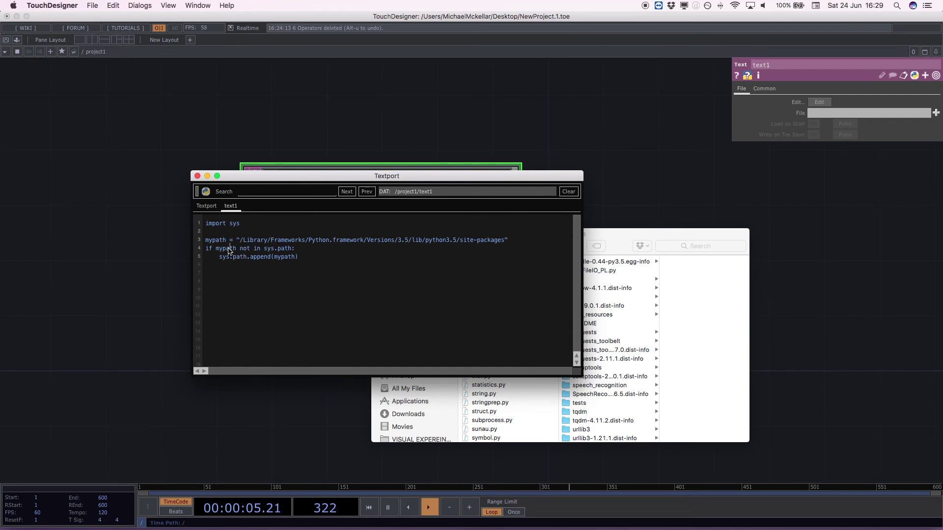
click(253, 248)
click(373, 261)
Run text1's path-appending script from its right-click menu.
drag(427, 175, 603, 218)
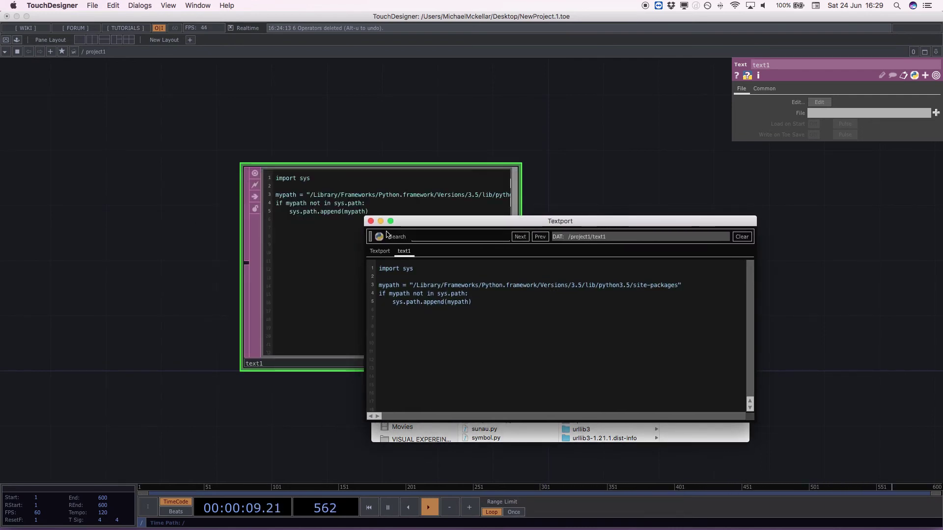
right_click(371, 240)
click(389, 266)
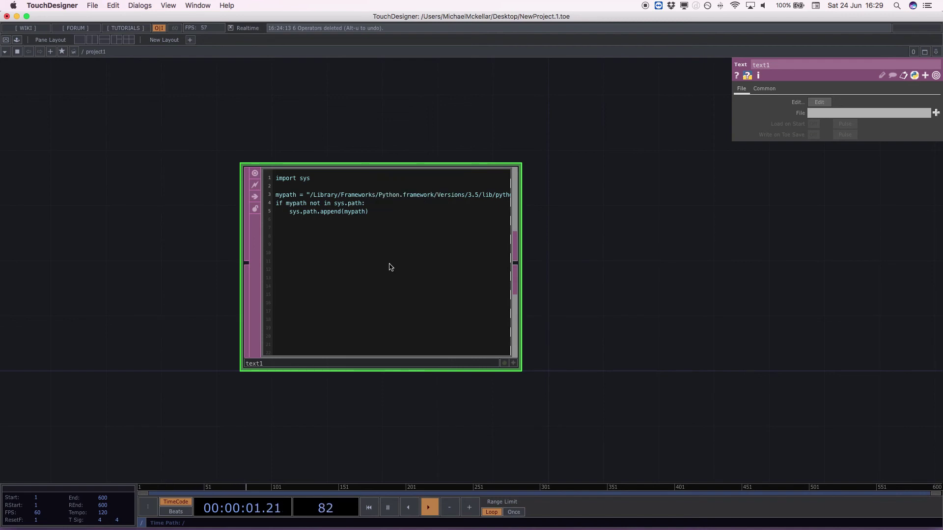
scroll(383, 238, right, 3)
scroll(412, 235, down, 5)
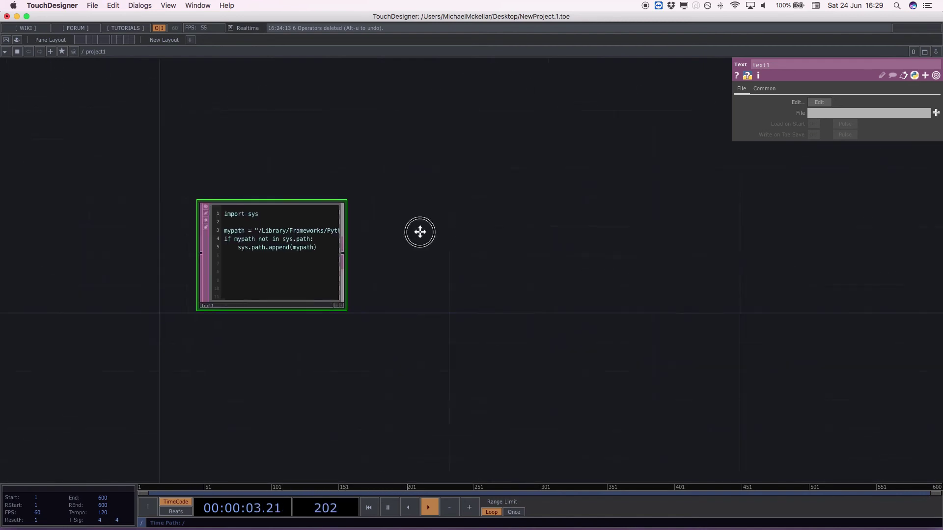
scroll(432, 230, right, 5)
Create an enlarged Text DAT text2 and edit its contents in the Textport.
key(Tab)
click(395, 136)
click(411, 246)
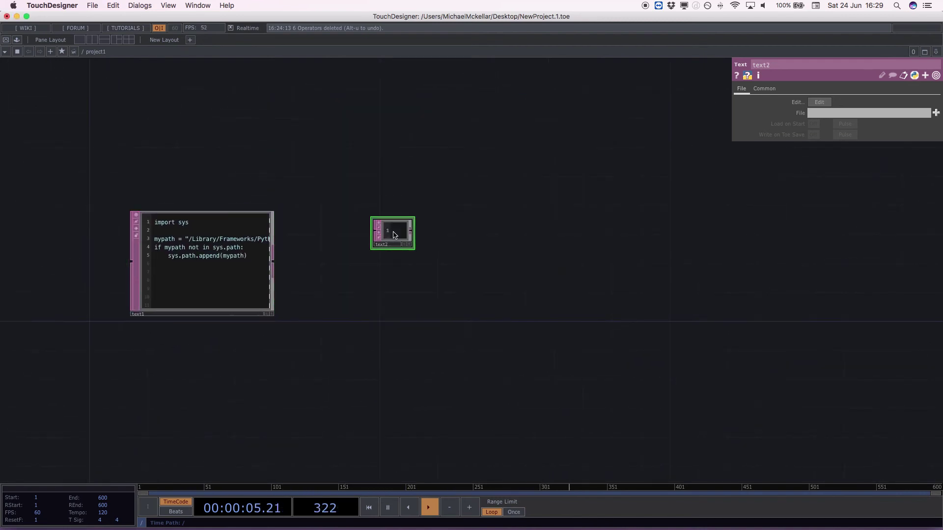
drag(413, 248, 515, 320)
right_click(398, 266)
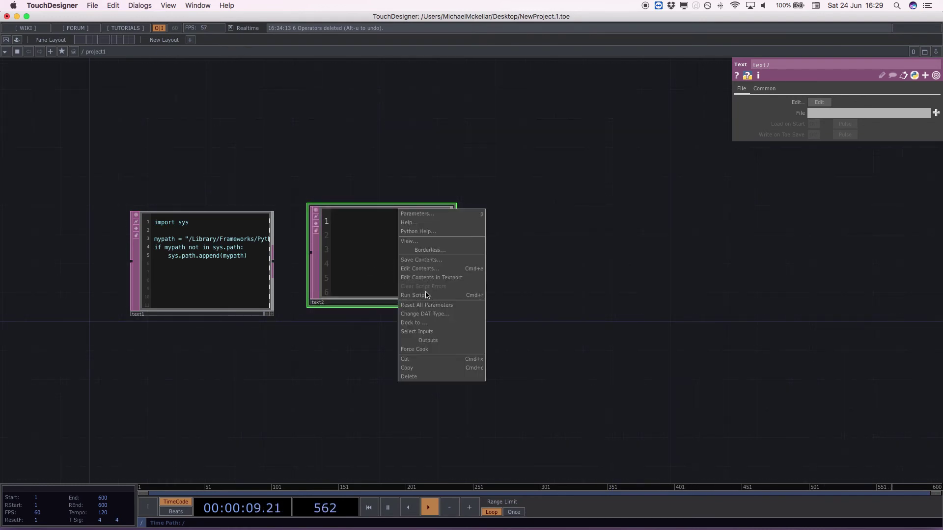
click(425, 273)
click(424, 251)
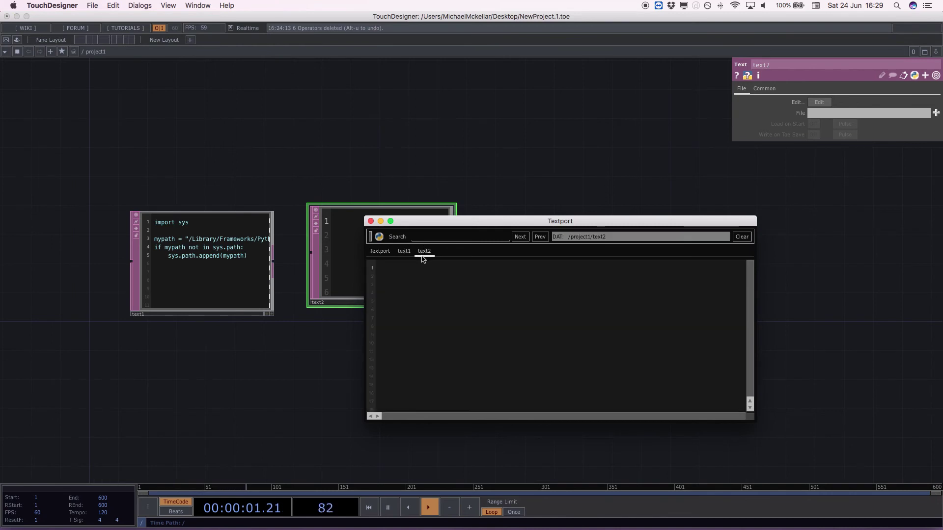
Enter 'import math' in text2, correcting the 'maths' typo, and run the script.
text(import maths)
drag(414, 224, 510, 234)
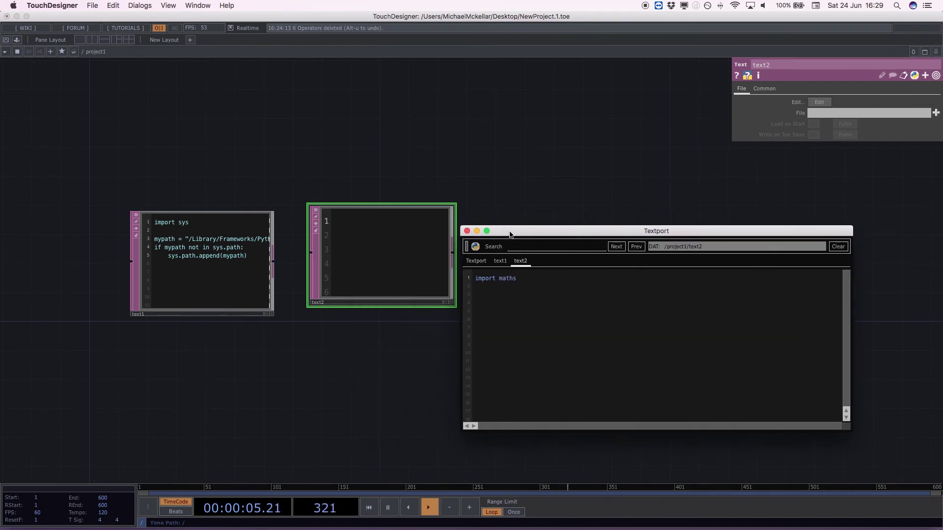
right_click(417, 247)
click(434, 275)
click(535, 280)
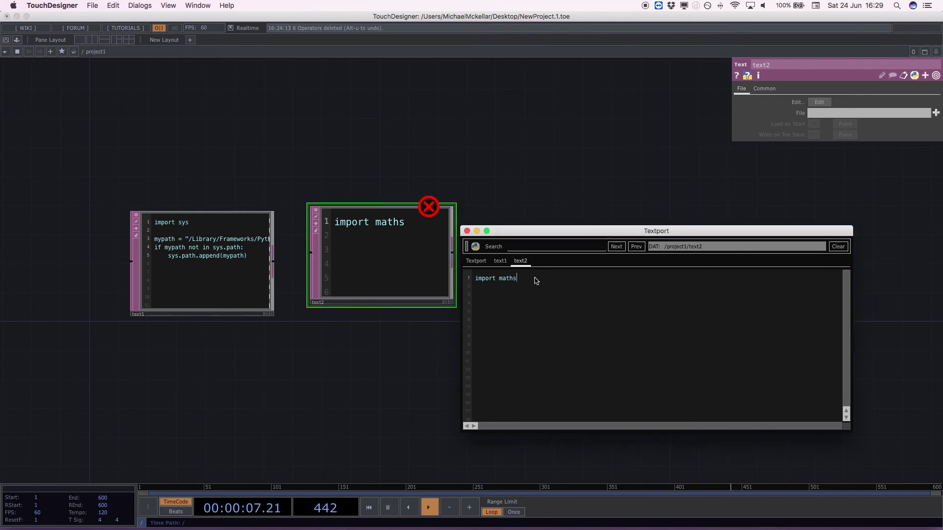
key(BackSpace)
right_click(425, 274)
click(439, 302)
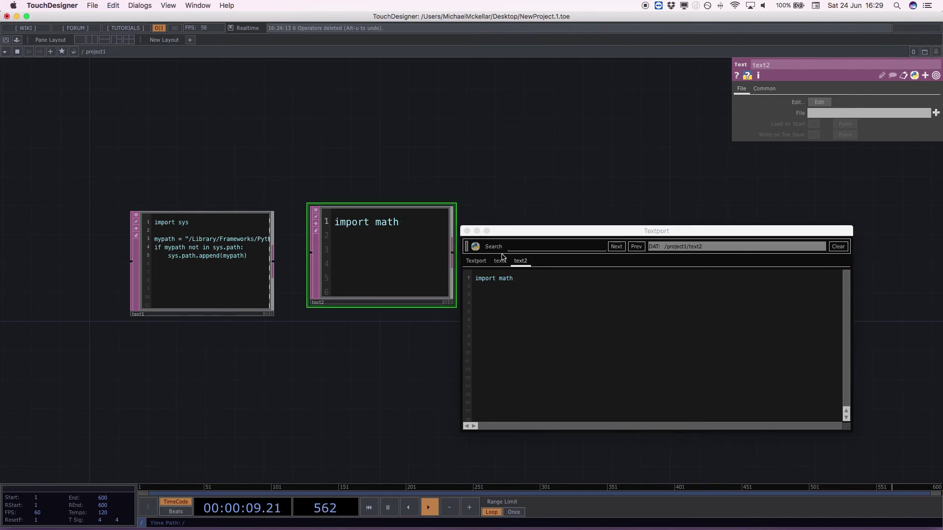
Select the word math in text2's script for replacement.
drag(517, 233, 560, 205)
drag(467, 196, 512, 248)
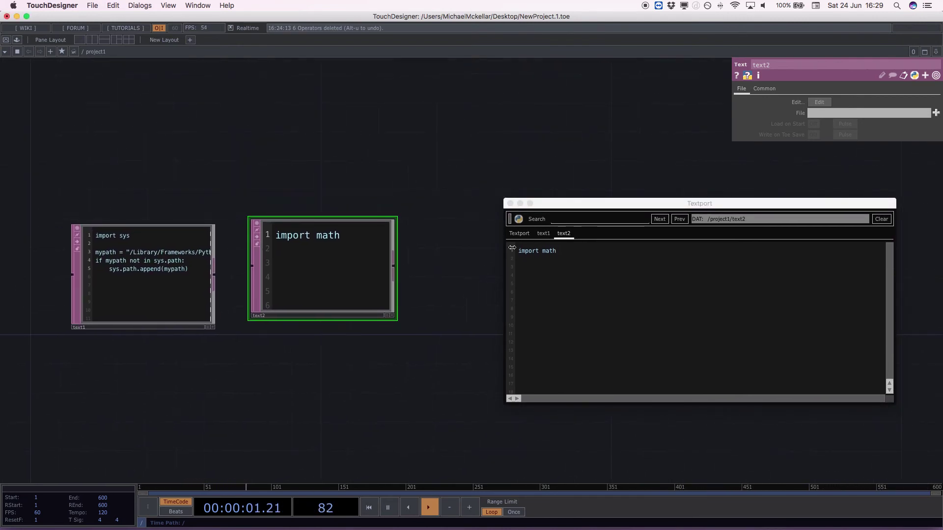
double_click(551, 252)
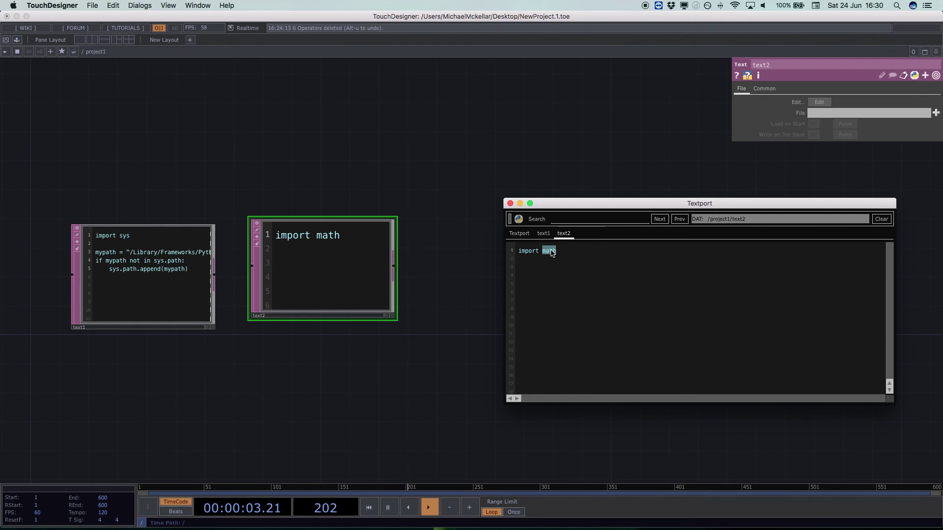
Replace math with speech_recognition in text2 and run the script.
text(speech_recognition)
key(Return)
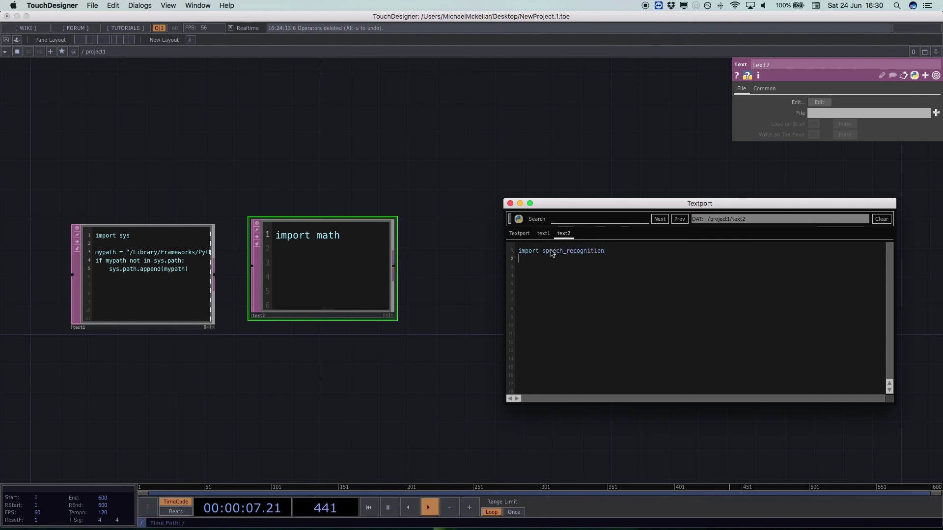
click(375, 272)
right_click(375, 272)
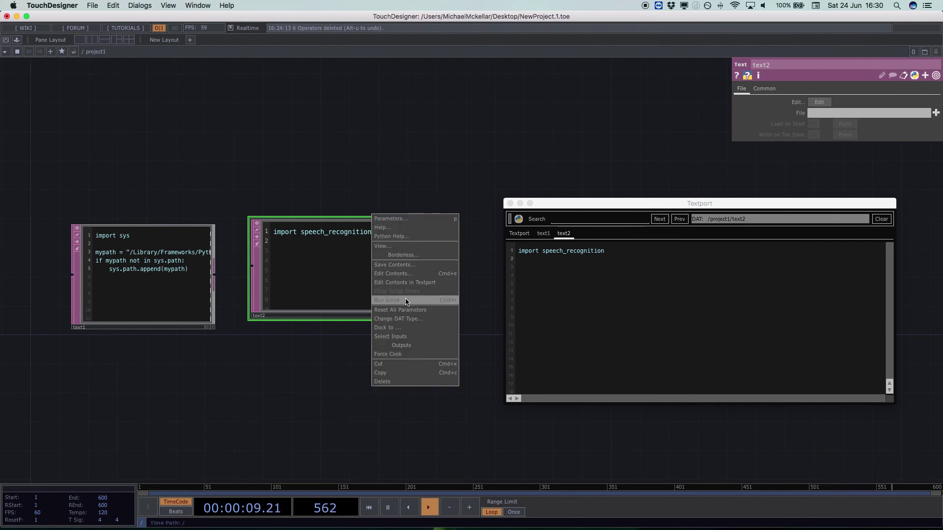
click(393, 305)
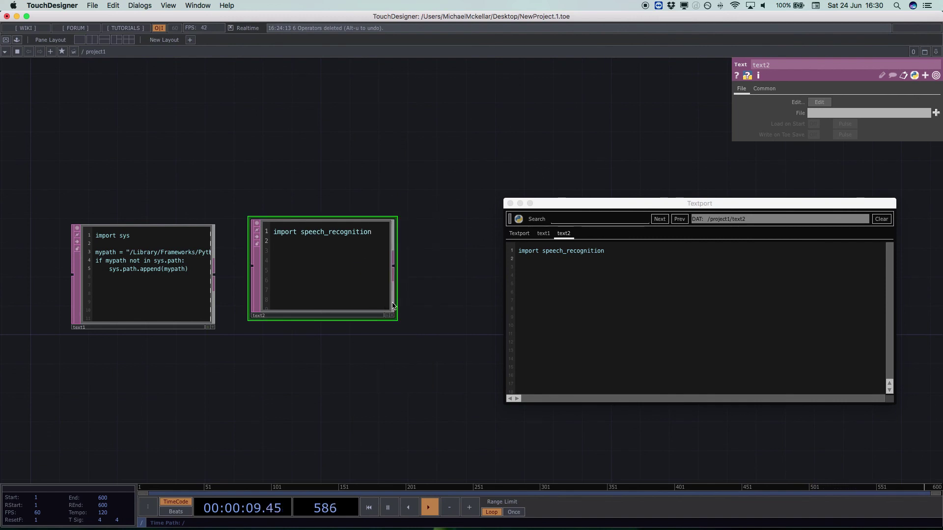
Clear the Python output log and run text2 again.
click(519, 234)
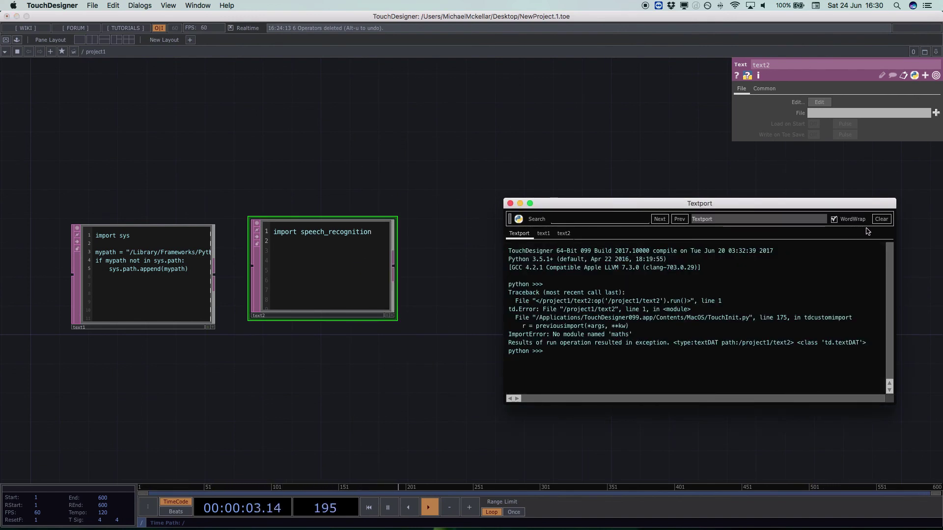
click(882, 219)
right_click(316, 229)
click(344, 312)
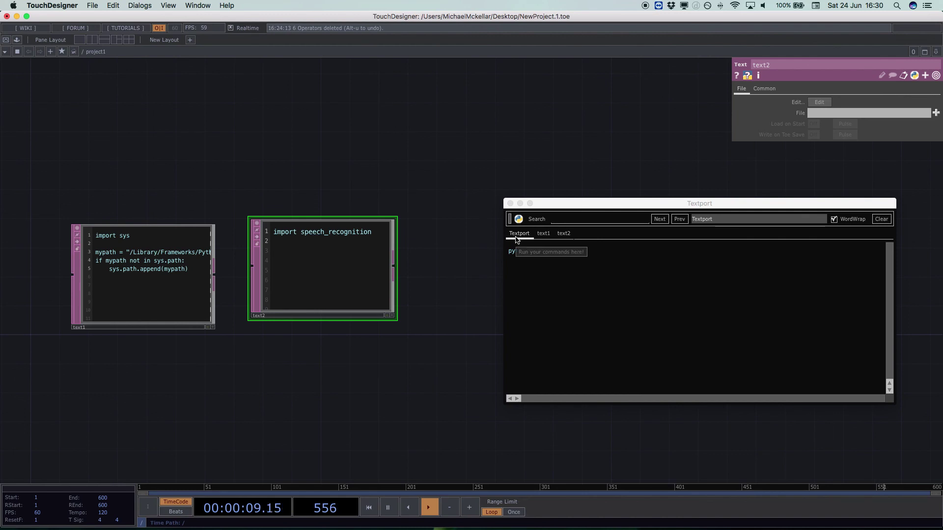
In Safari, highlight the 'PyAudio (for microphone users)' requirement heading on the PyPI page.
click(564, 234)
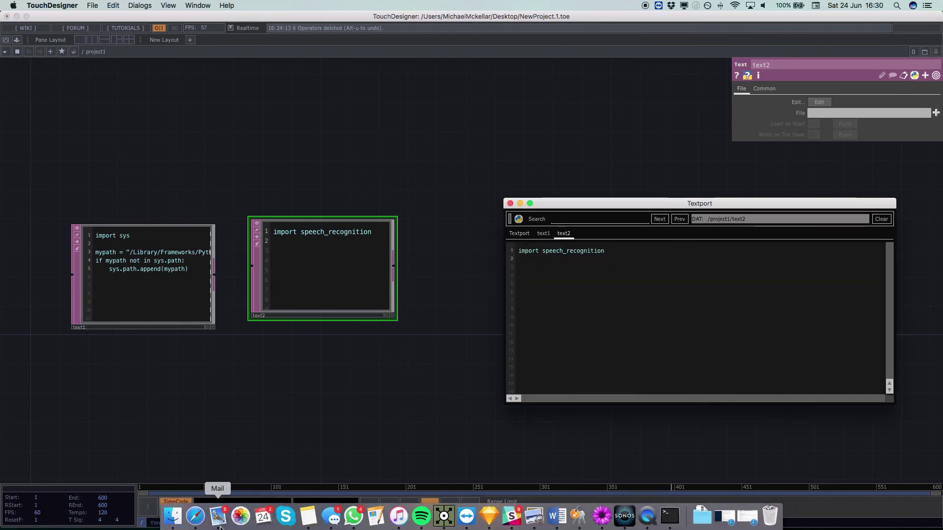
click(193, 513)
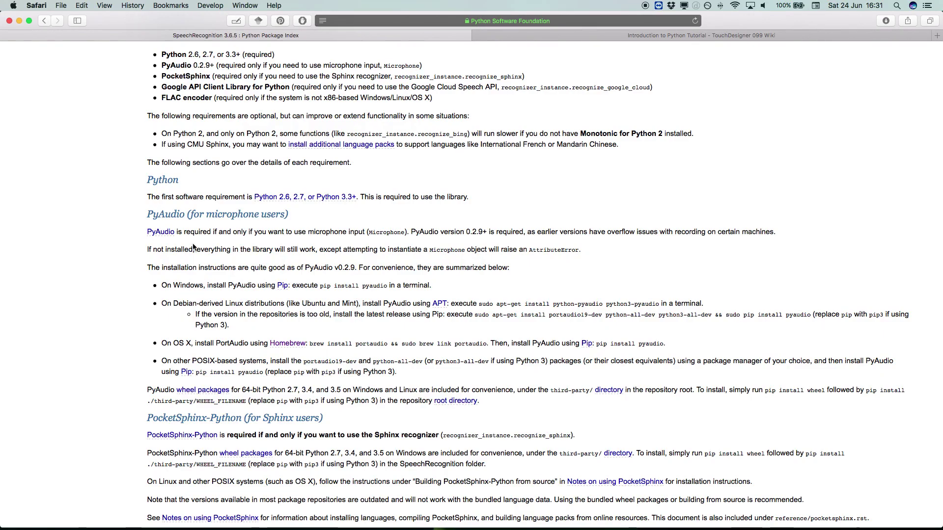
drag(161, 212, 286, 214)
triple_click(170, 212)
click(171, 212)
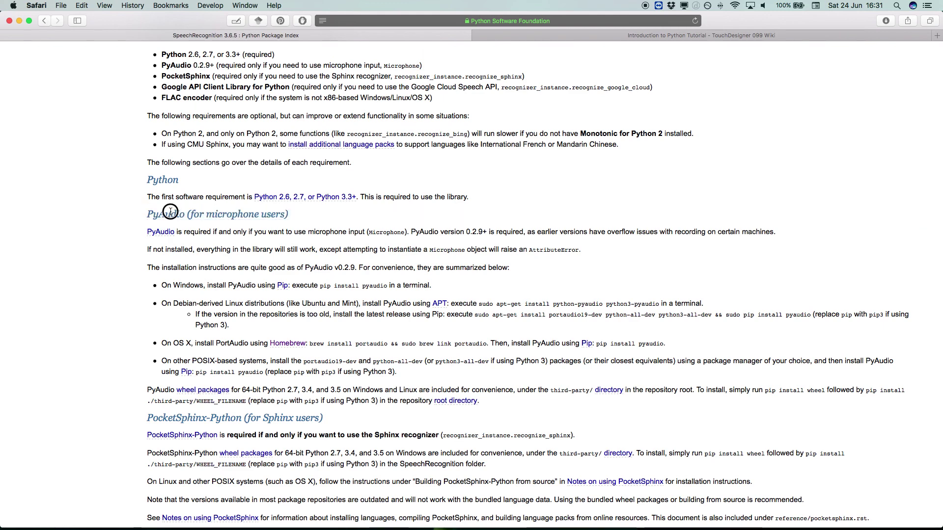
drag(170, 212, 297, 214)
click(297, 214)
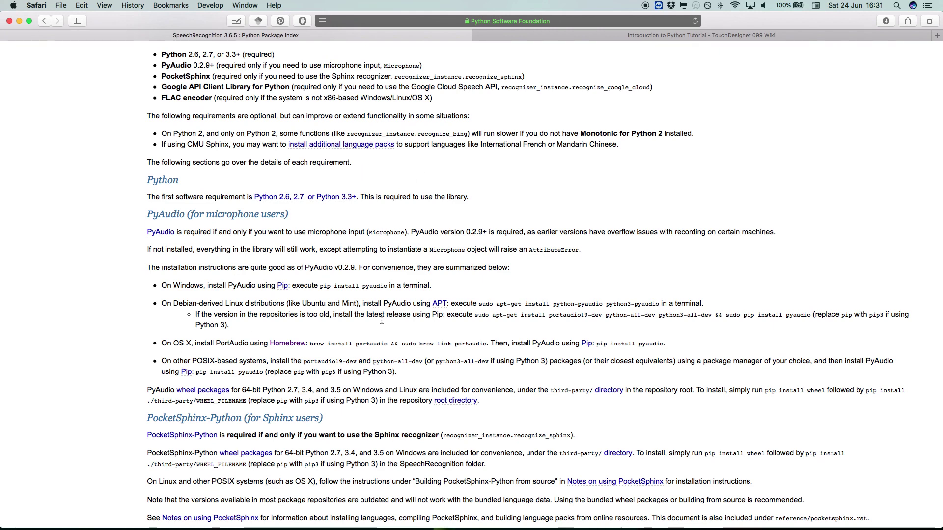
Move on to the speech_recognition library-reference.rst tab on GitHub.
scroll(435, 272, up, 5)
scroll(434, 272, up, 7)
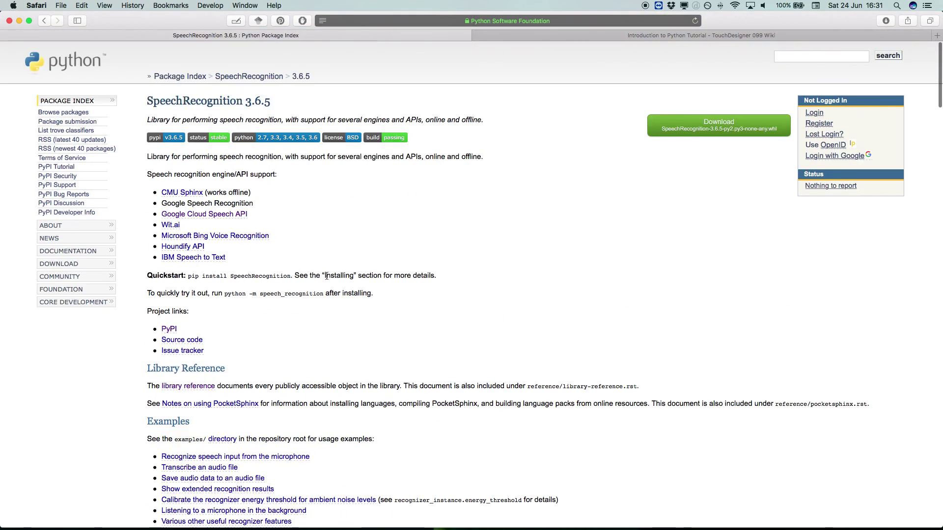
scroll(327, 276, down, 2)
key(super+bracketright)
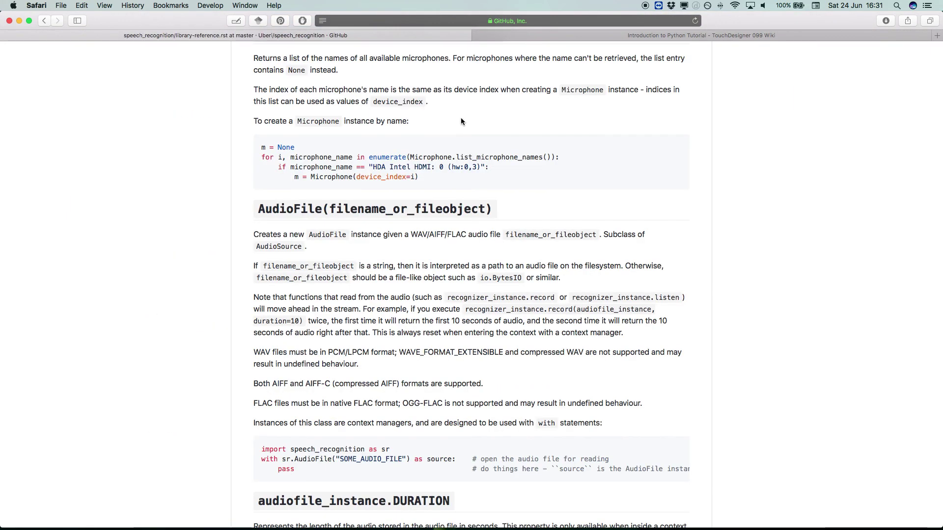